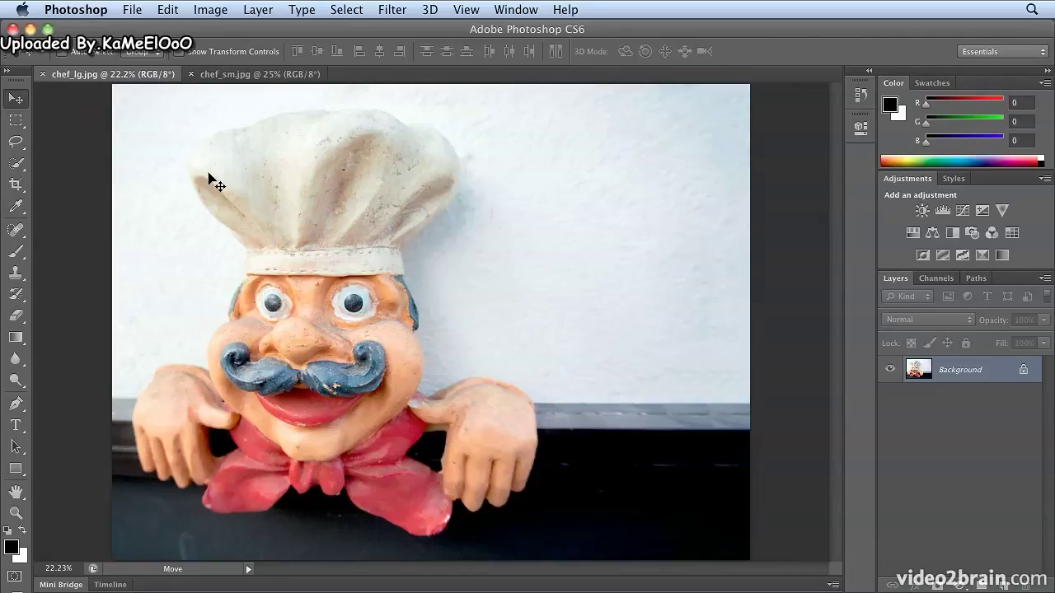
Zoom chef_lg.jpg in to pixel level beside the chef's thumbnail, and back out to about 13% using temporary Scrubby Zoom
key("super+space")
left_click_drag(407, 408, 635, 326)
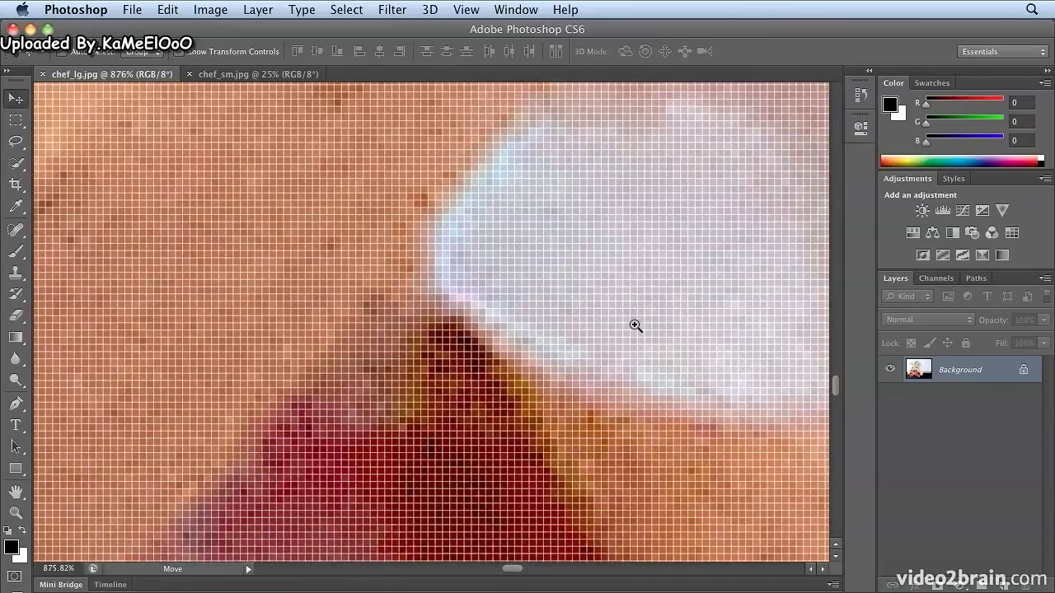
left_click_drag(635, 326, 371, 424)
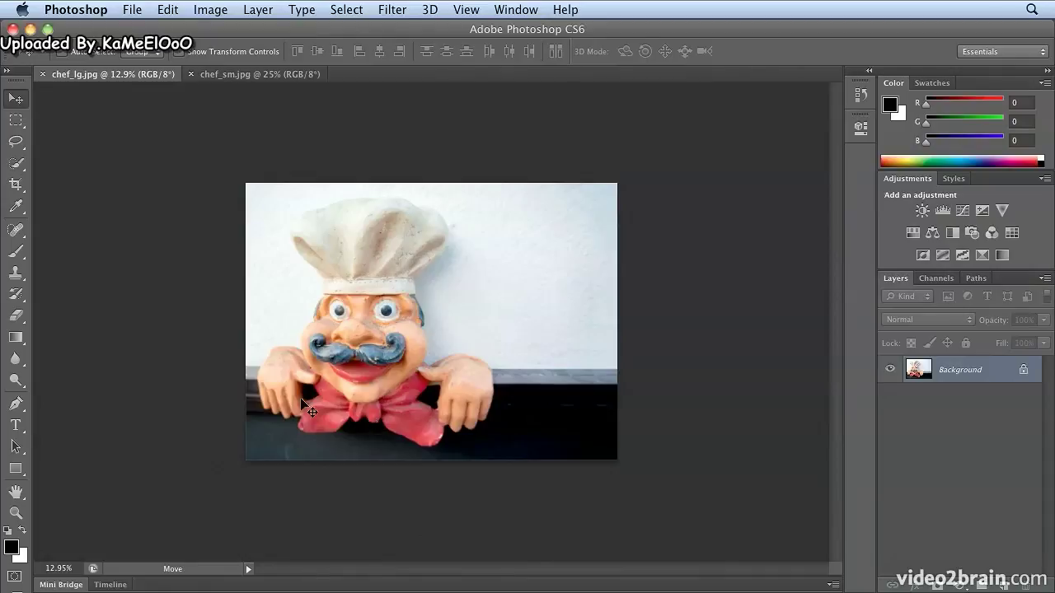
Turn off Scrubby Zoom, magnify the area around the chef's hand with zoom marquees, and fit the whole image back on screen
left_click(18, 513)
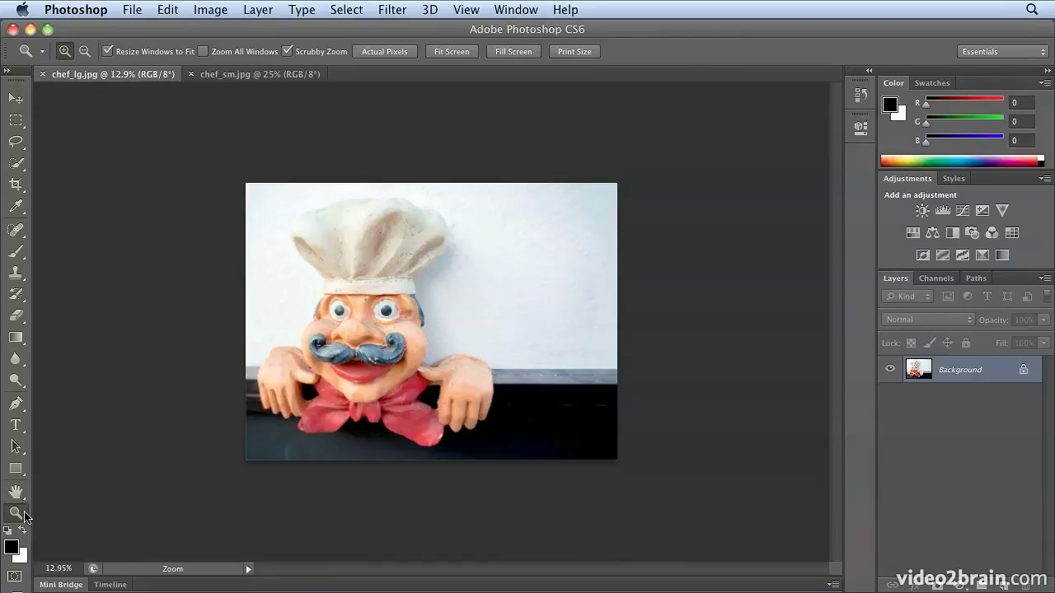
left_click(293, 54)
left_click_drag(379, 330, 518, 449)
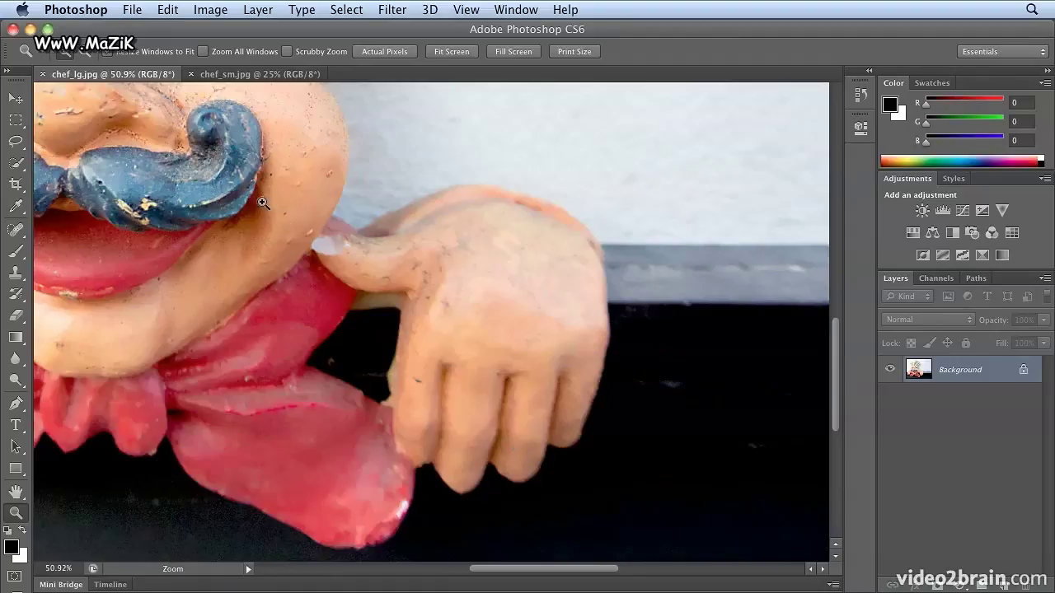
left_click_drag(262, 192, 436, 326)
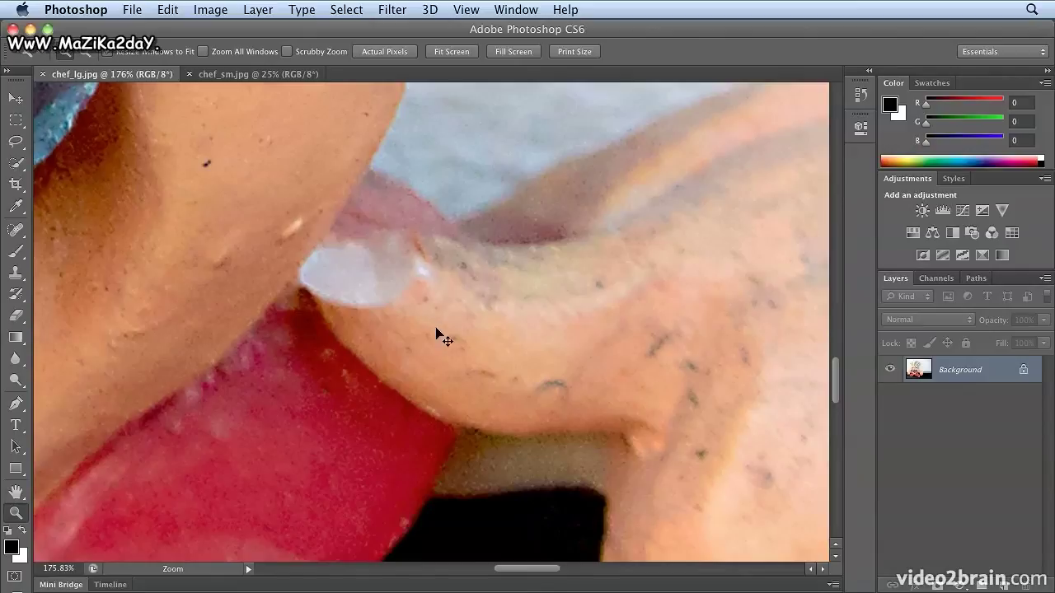
key("super+0")
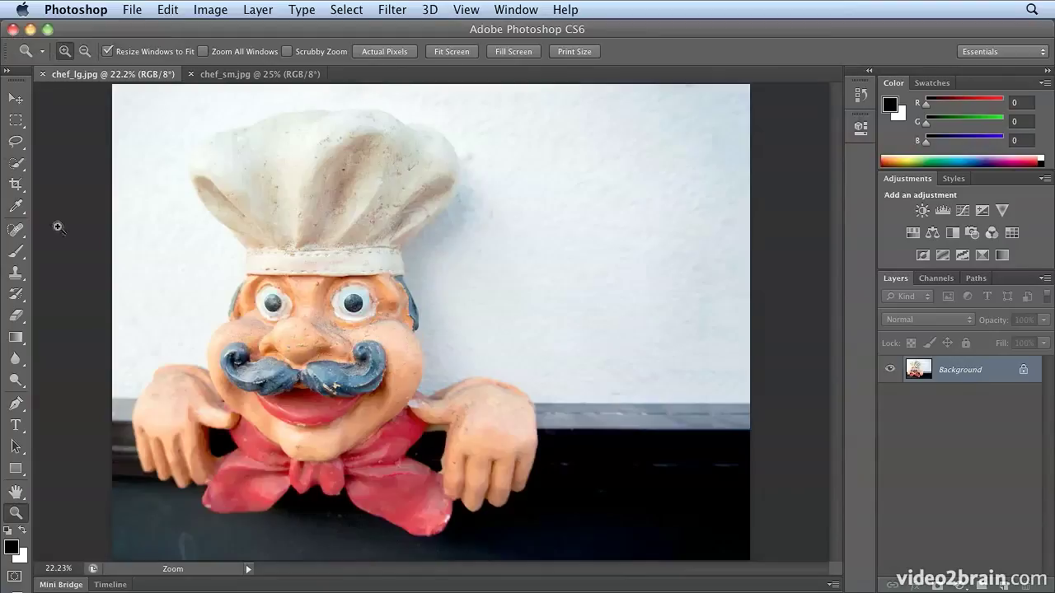
left_click(21, 98)
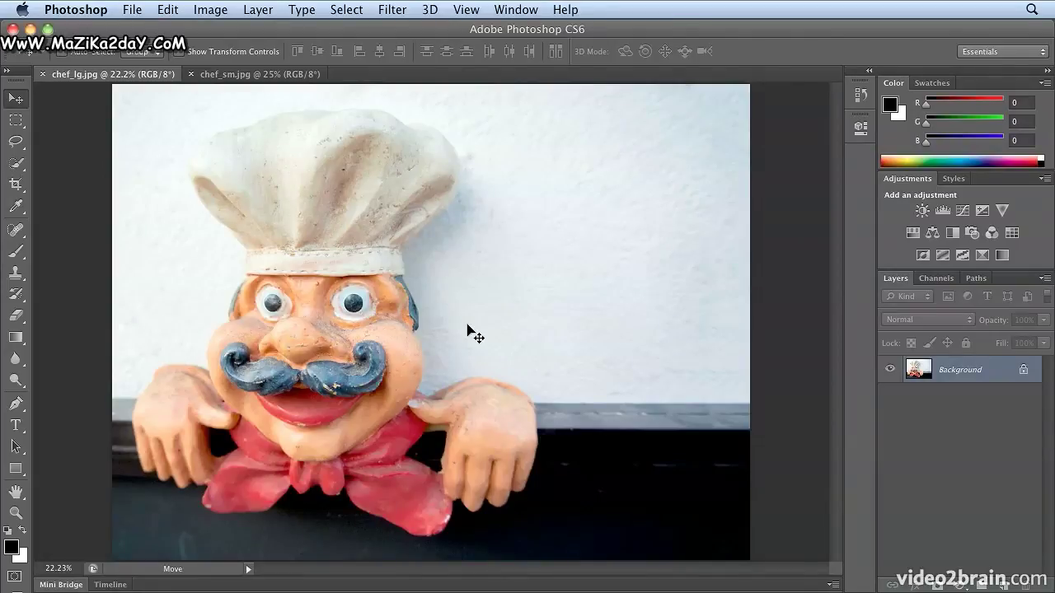
Turn on Scrubby Zoom to scale the view in and out around the chef, and switch it off again
left_click(15, 512)
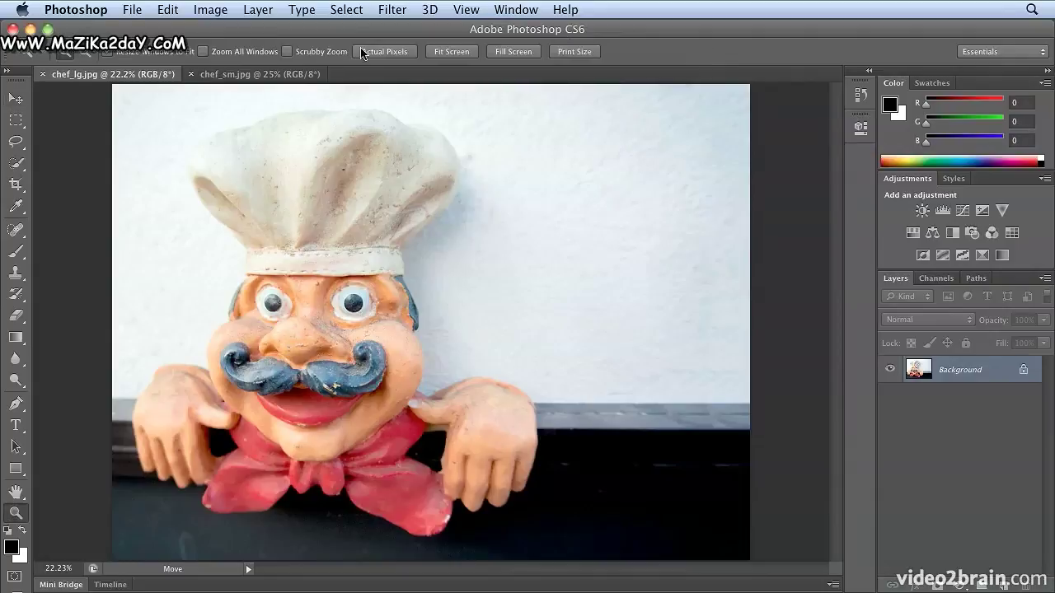
left_click(306, 51)
left_click_drag(237, 307, 474, 221)
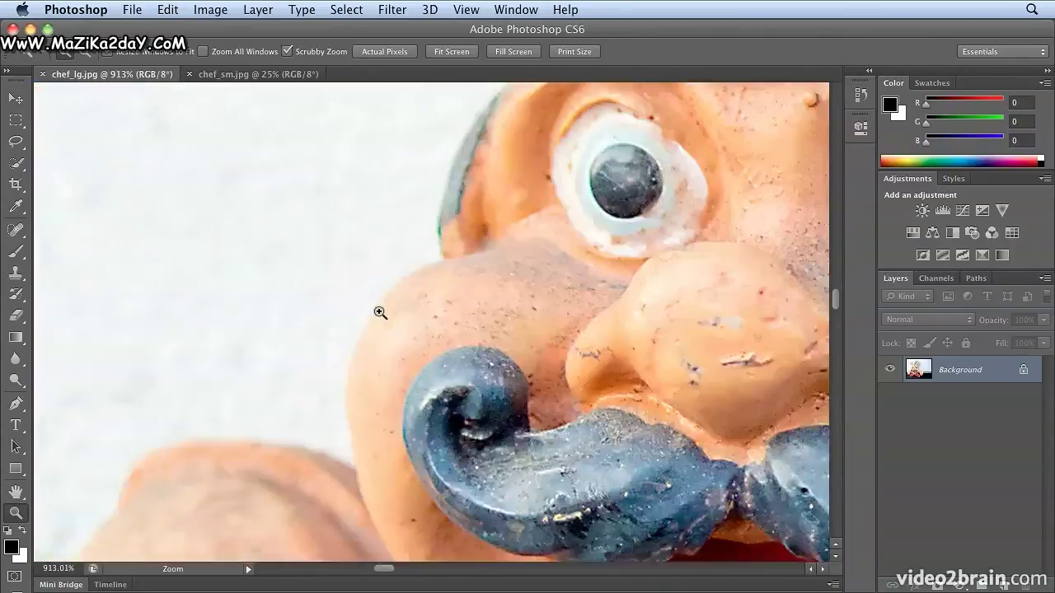
left_click_drag(380, 312, 249, 396)
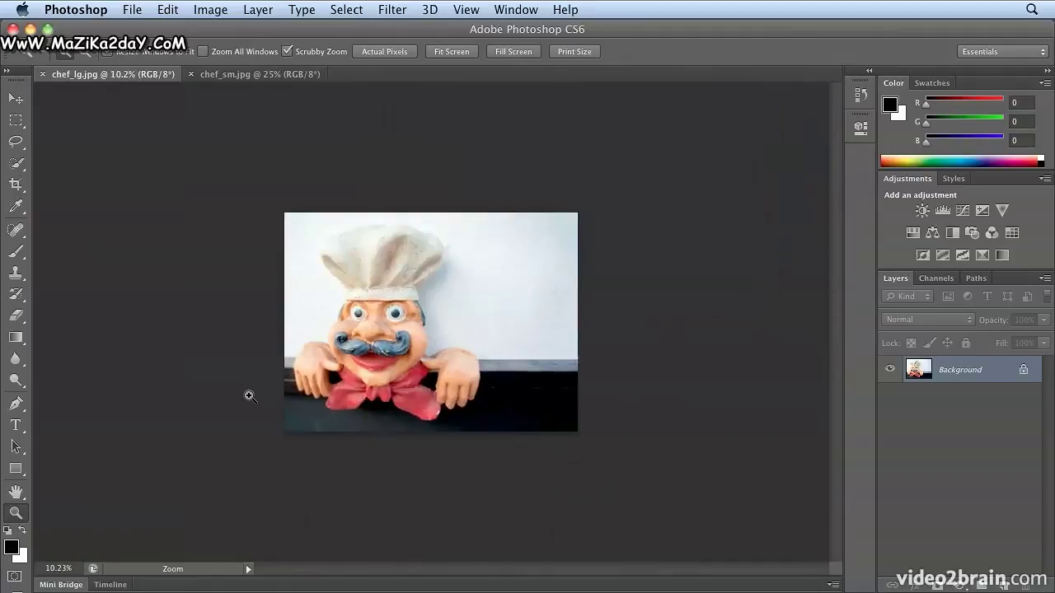
left_click_drag(377, 311, 314, 376)
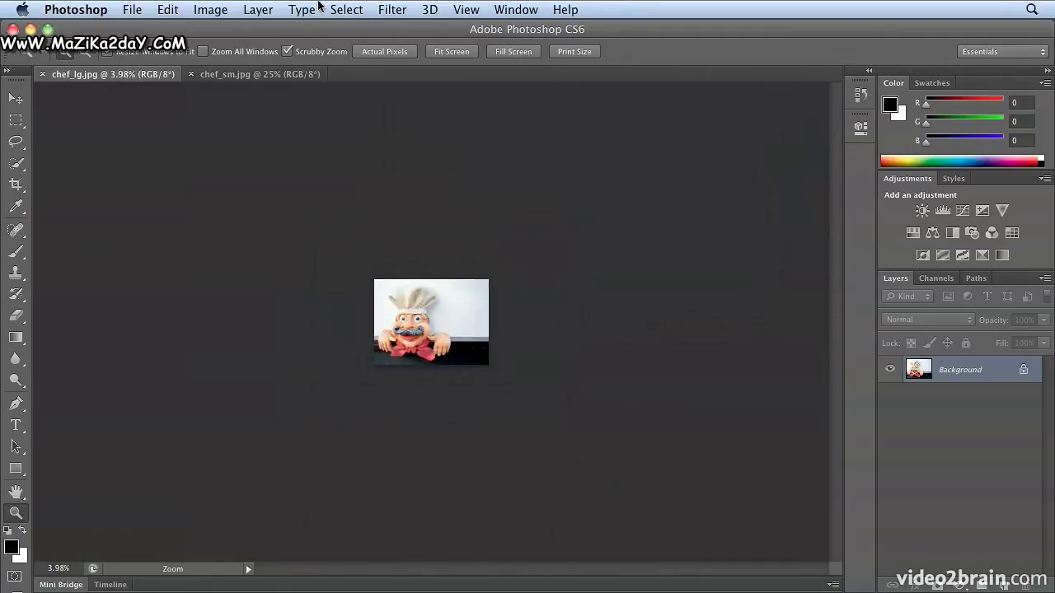
left_click(316, 52)
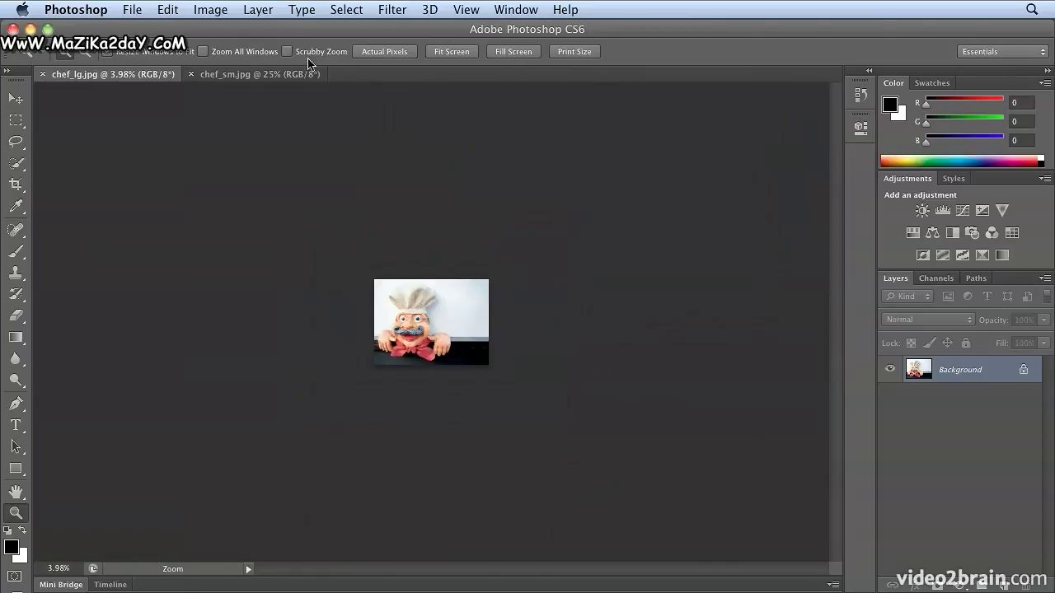
left_click(14, 98)
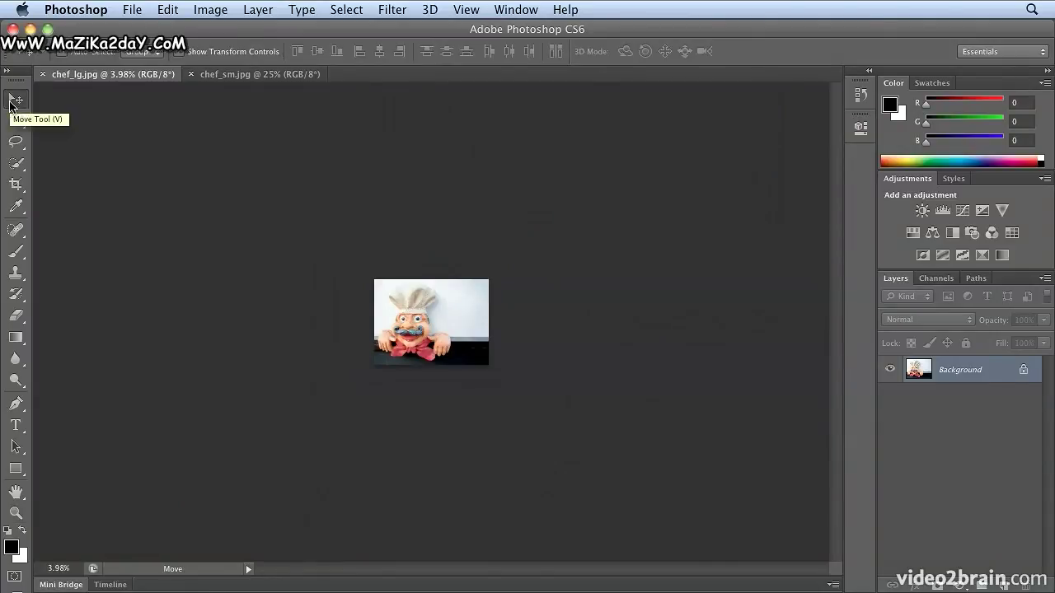
Magnify the chef's face with zoom marquees while keeping the Move tool active, and set the view to 100%
left_click_drag(365, 275, 447, 363)
left_click_drag(207, 245, 384, 430)
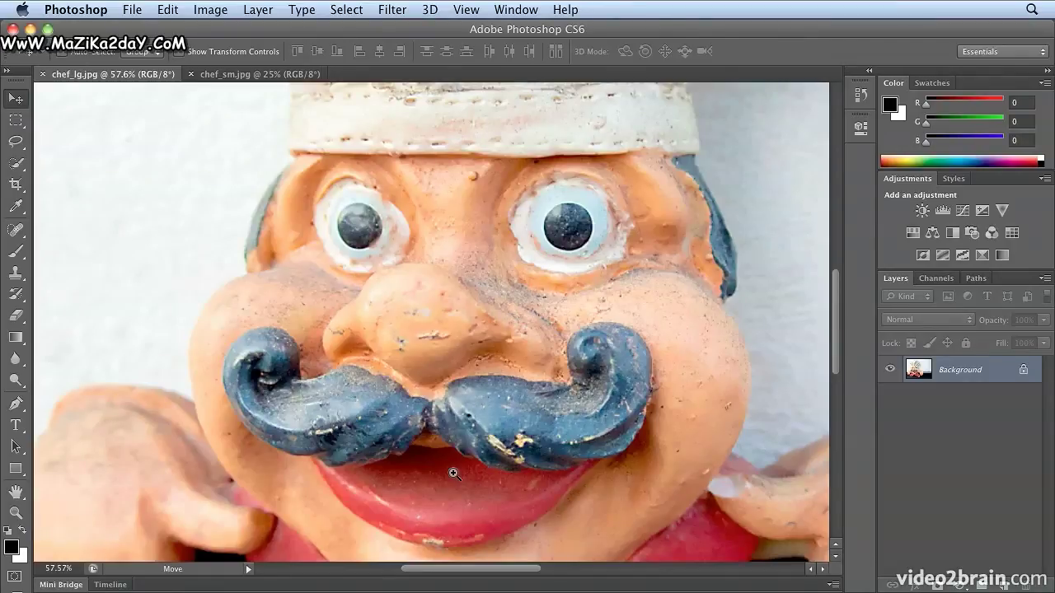
left_click(440, 380)
left_click(439, 380)
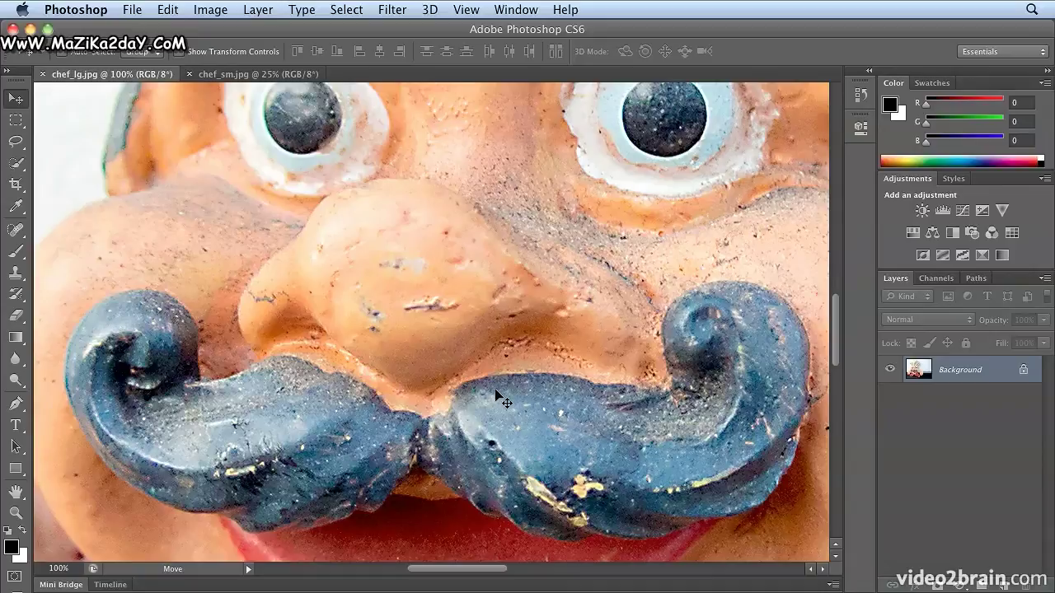
Pan around the image at 100% to examine the chef's eyes, hat band, cheek, moustache and mouth
key("space")
left_click_drag(497, 396, 669, 554)
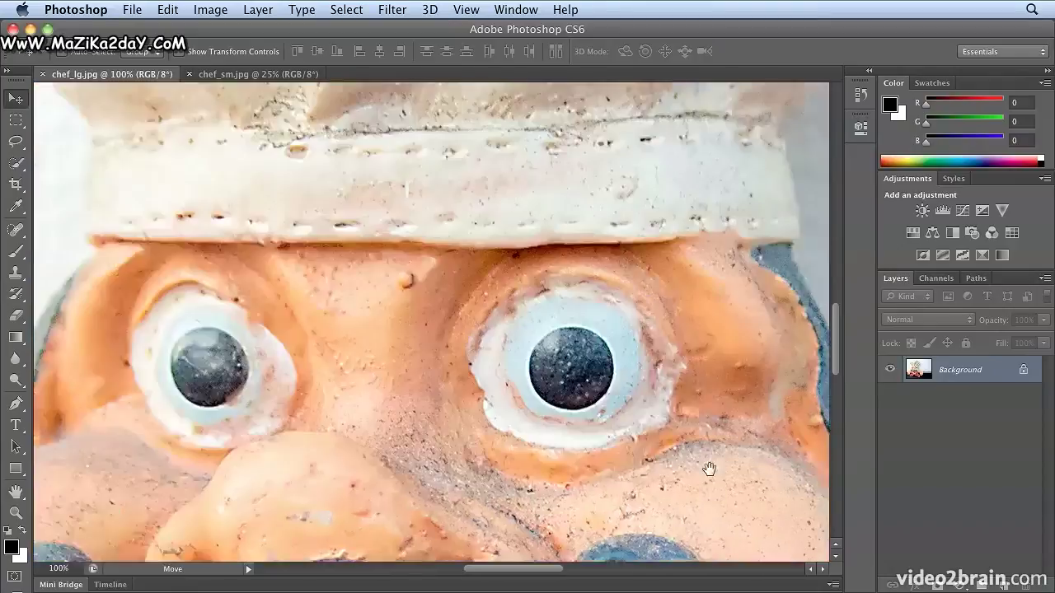
left_click_drag(706, 410, 377, 294)
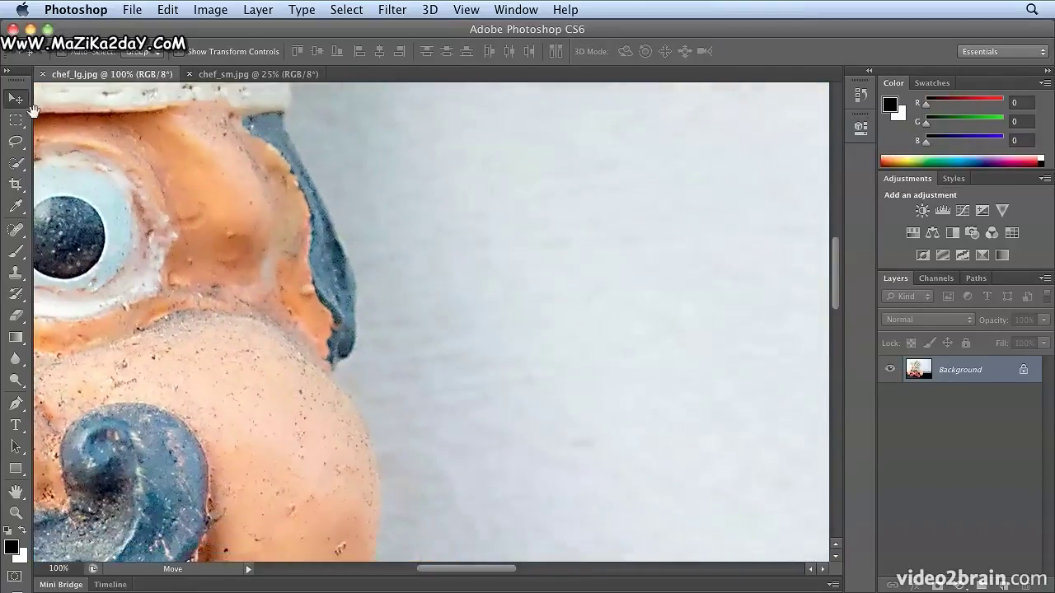
key("space")
left_click_drag(132, 352, 304, 302)
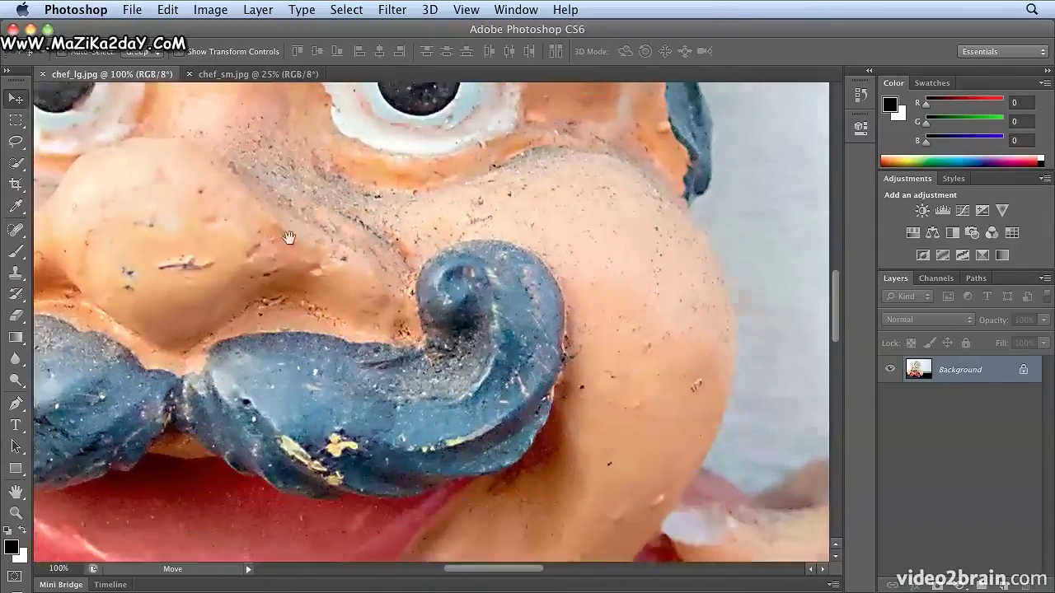
left_click_drag(288, 193, 404, 510)
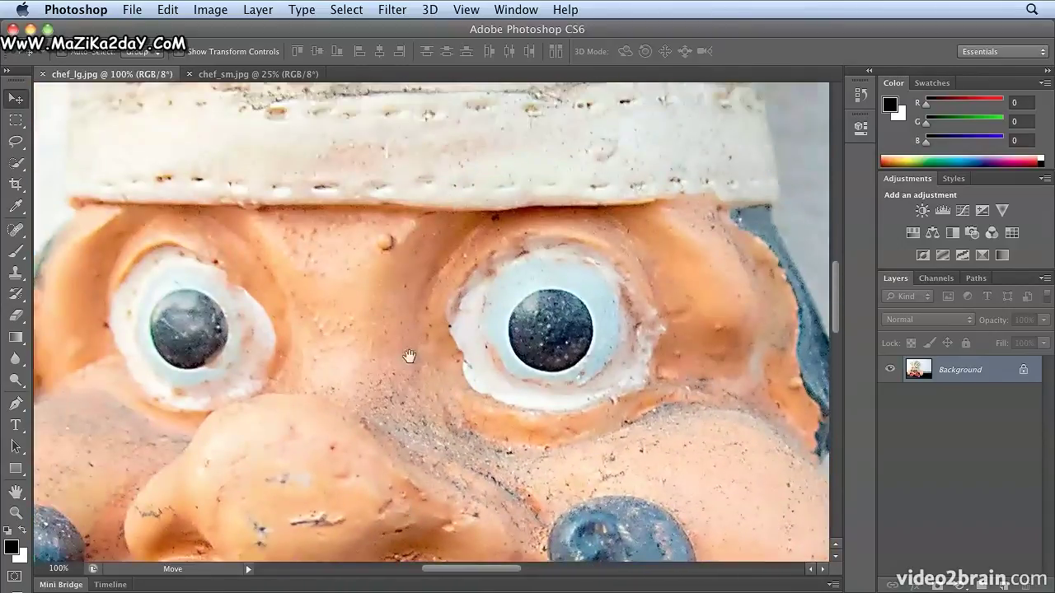
left_click_drag(400, 200, 433, 461)
left_click_drag(648, 516, 607, 170)
mouse_move(702, 488)
left_mouse_down()
mouse_move(657, 283)
mouse_move(665, 207)
left_mouse_up()
left_click_drag(277, 370, 483, 264)
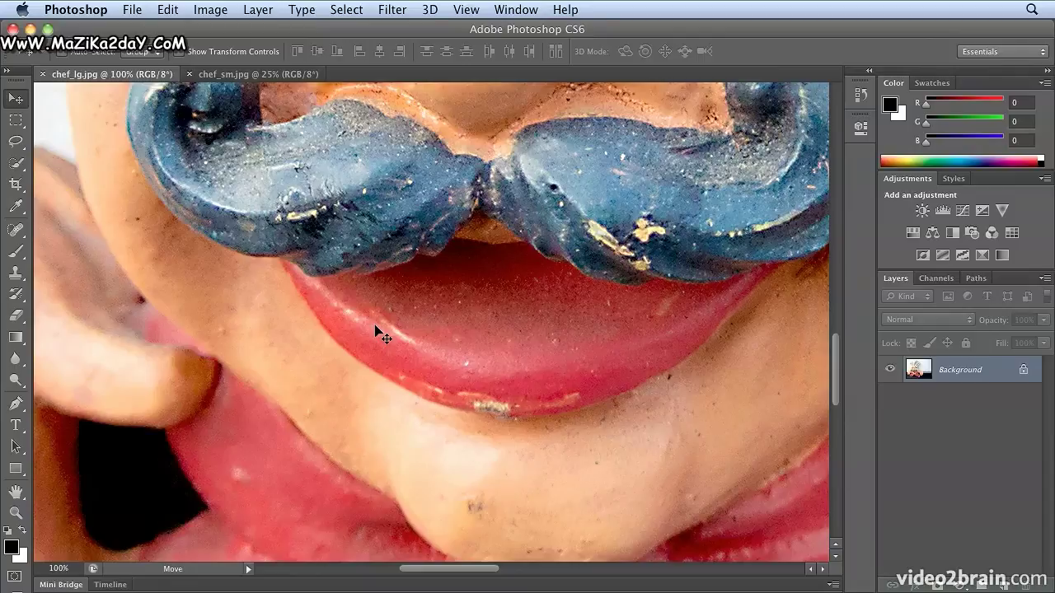
Switch to the Elliptical Marquee tool, and cycle through the lasso variants back to the standard Lasso tool
key("m")
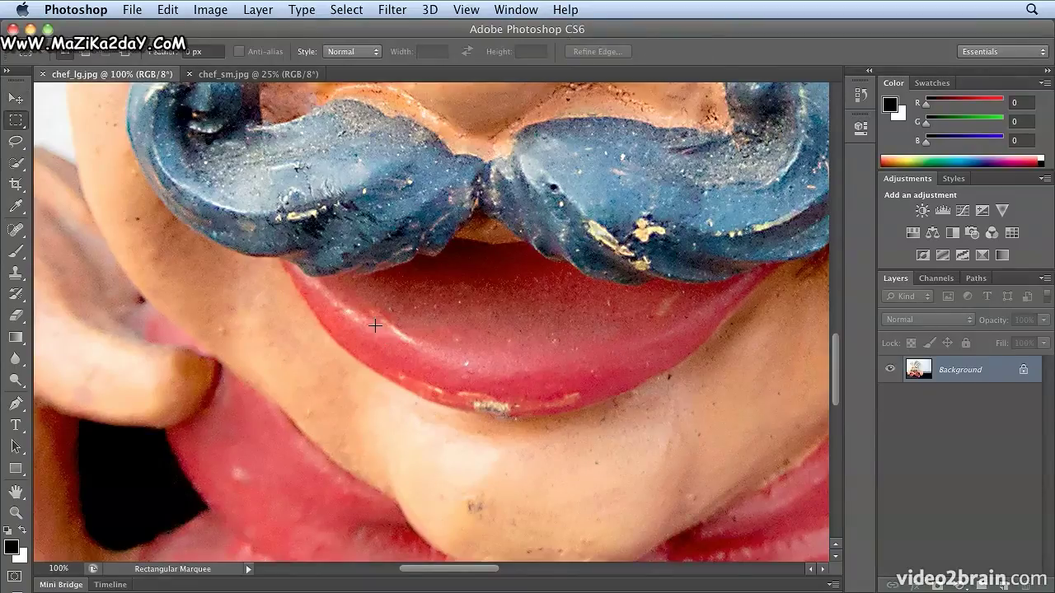
key("shift+m")
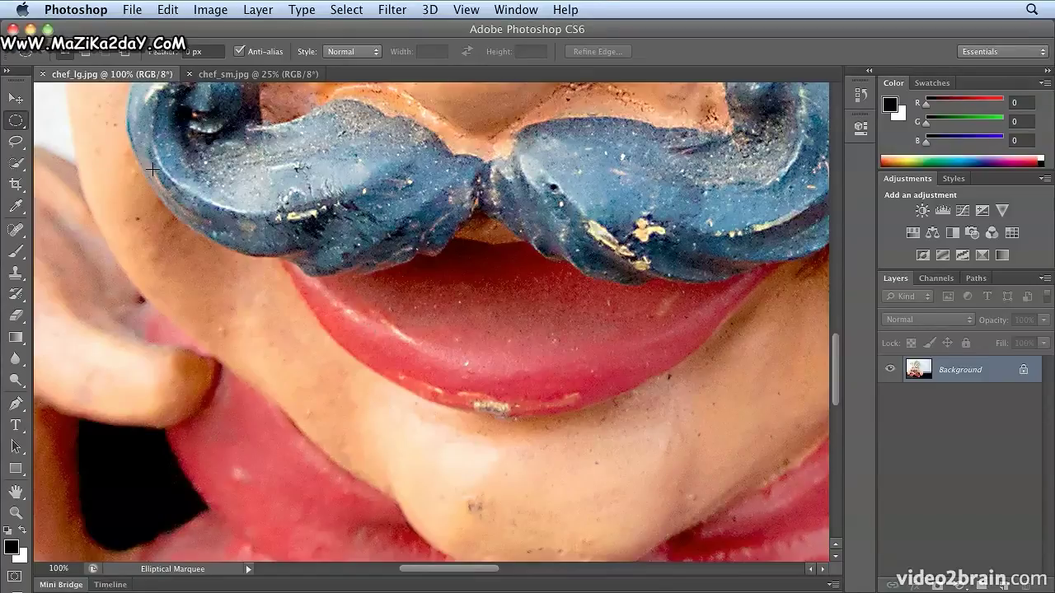
key("l")
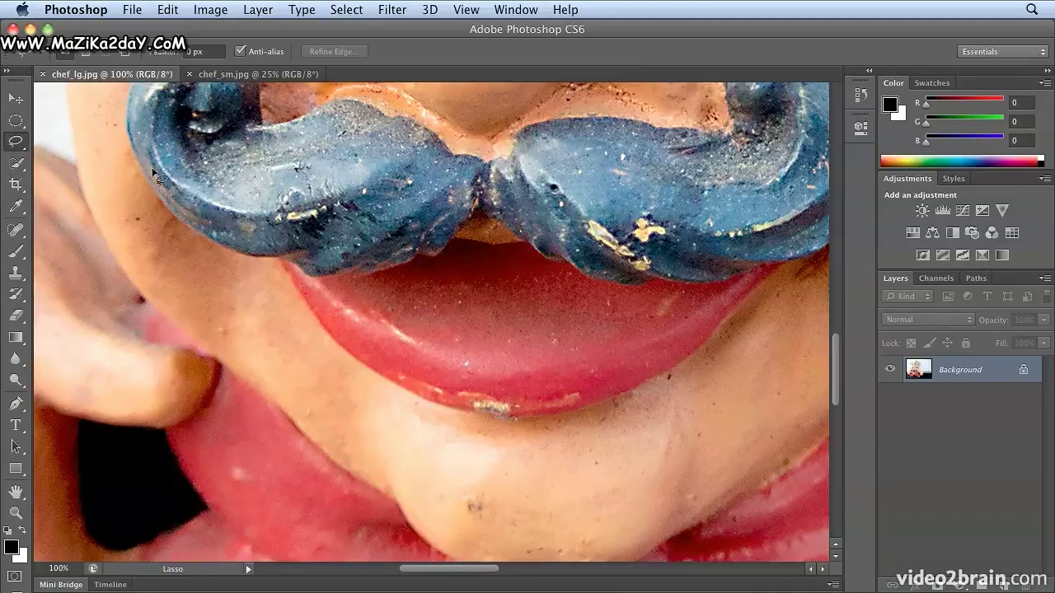
key("shift+l")
key("shift+l")
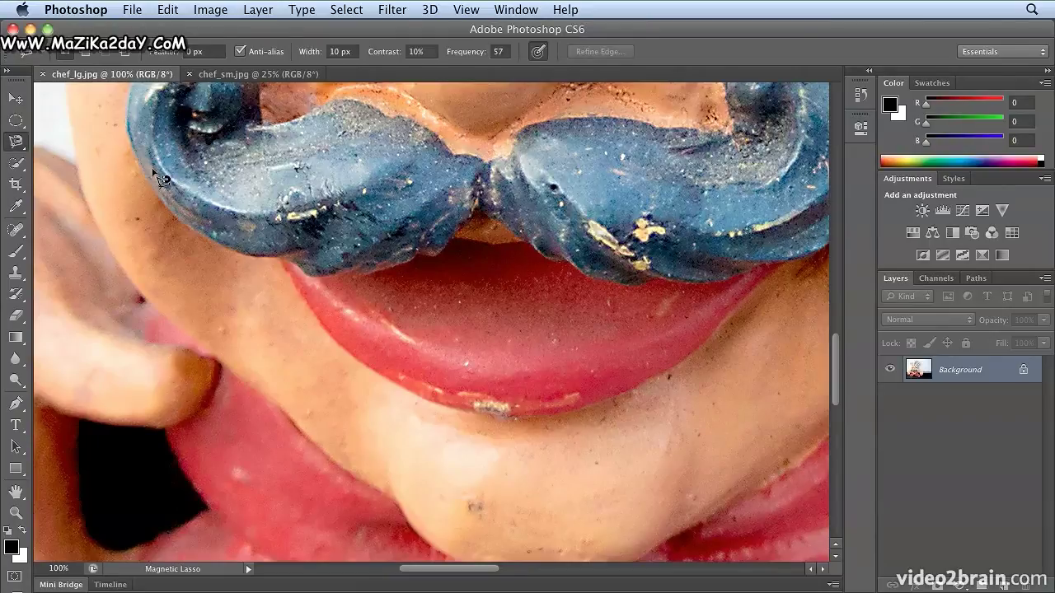
key("shift+l")
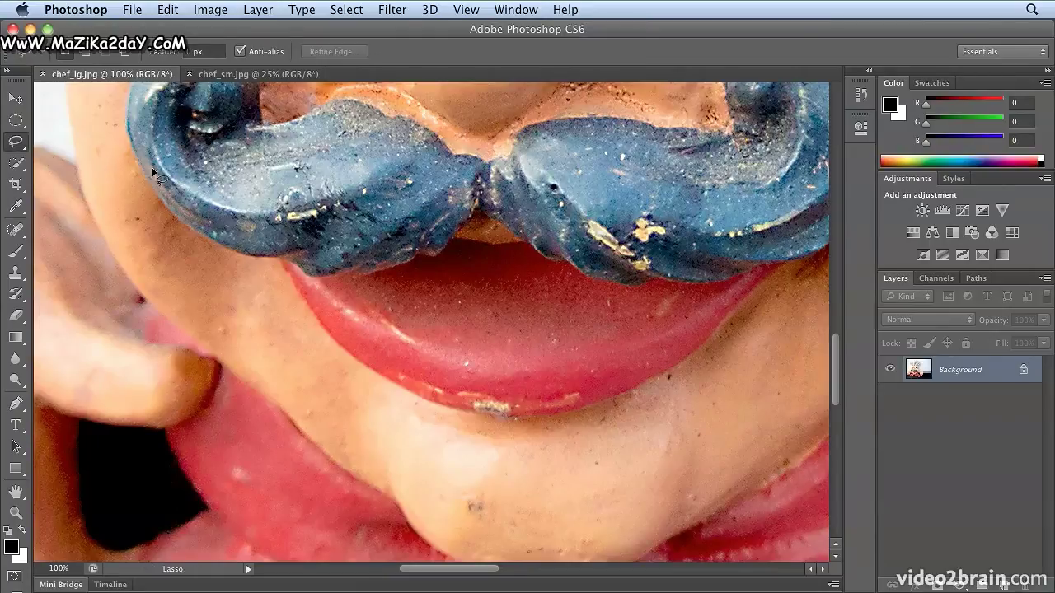
Cycle from the Crop tool through Perspective Crop, Slice and Slice Select, returning to the Crop tool
left_click(7, 192)
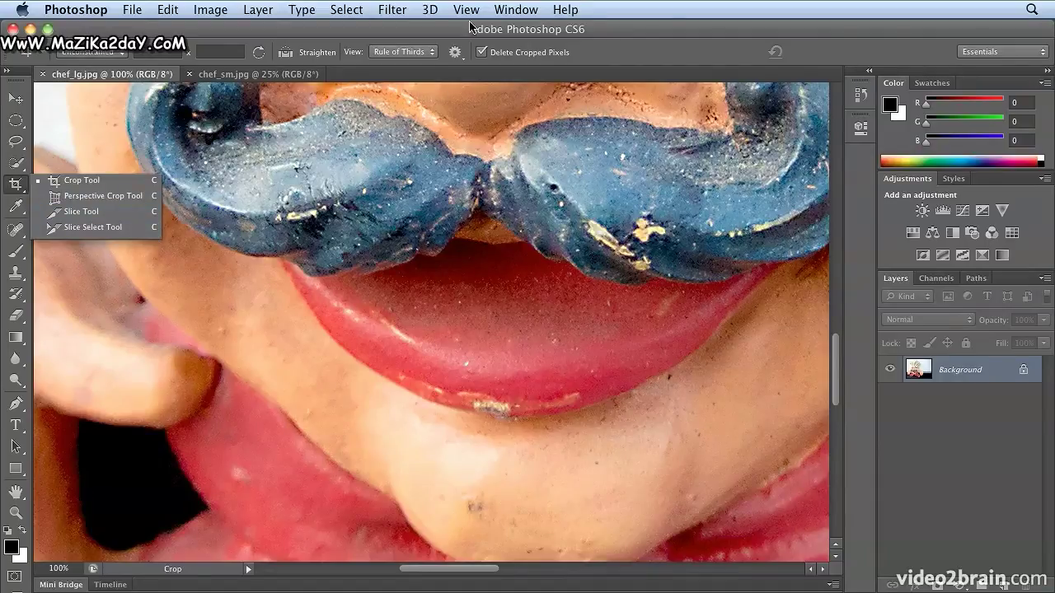
left_click(609, 31)
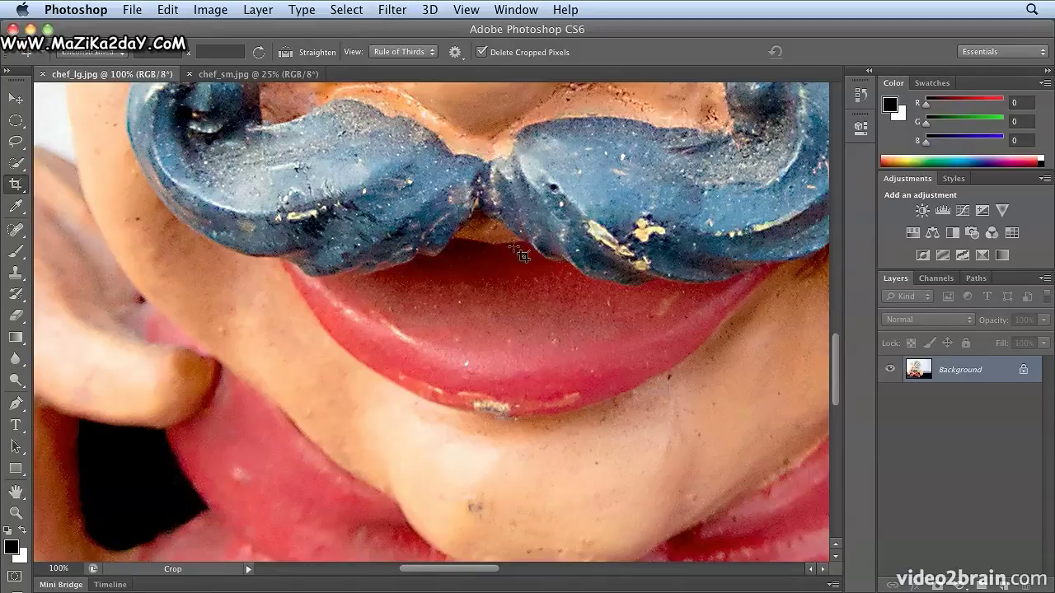
key("shift+c")
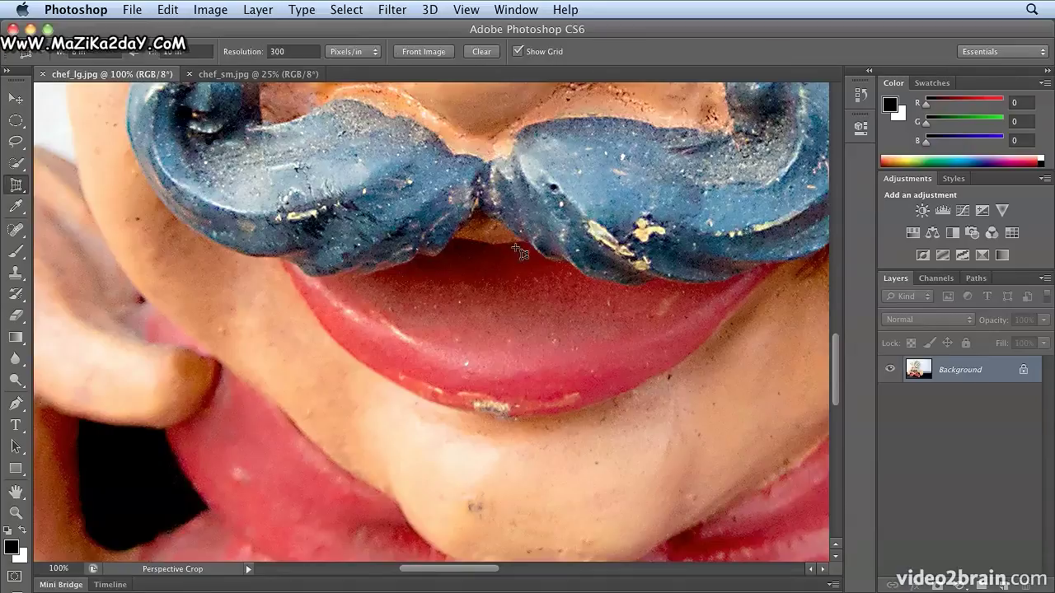
key("shift+c")
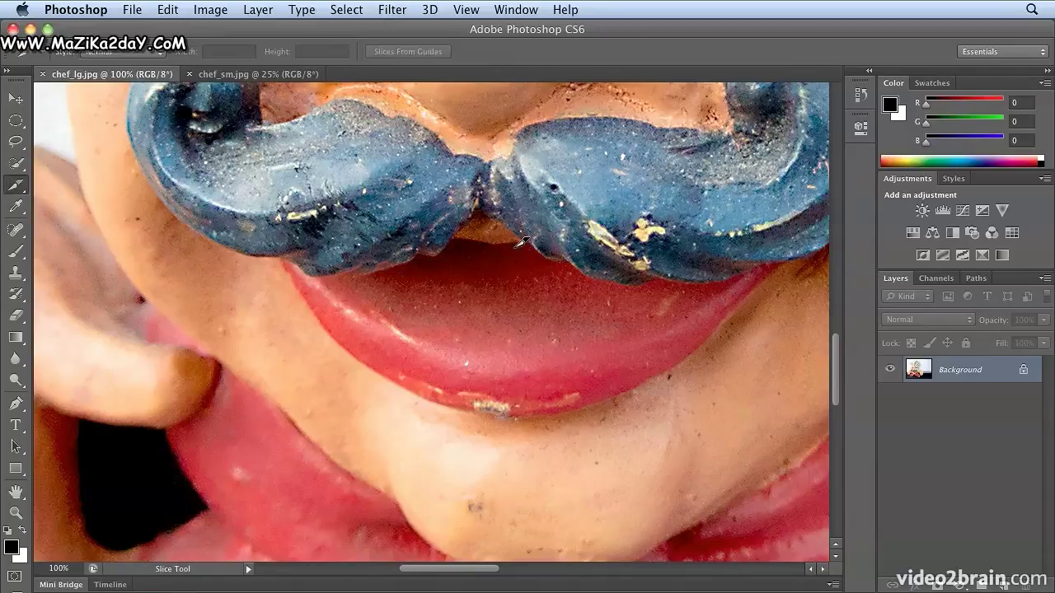
key("shift+c")
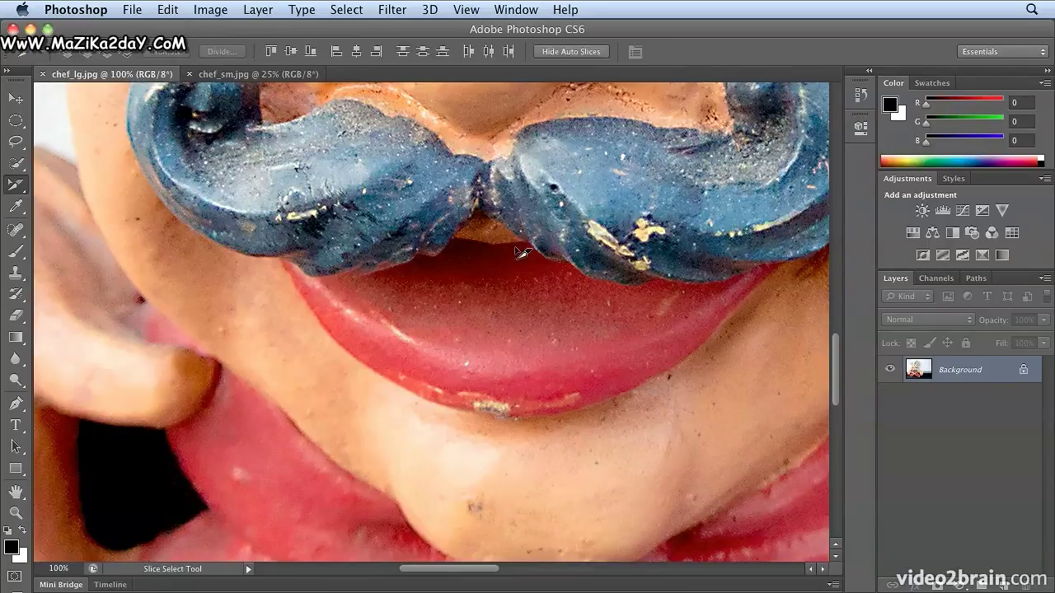
key("shift+c")
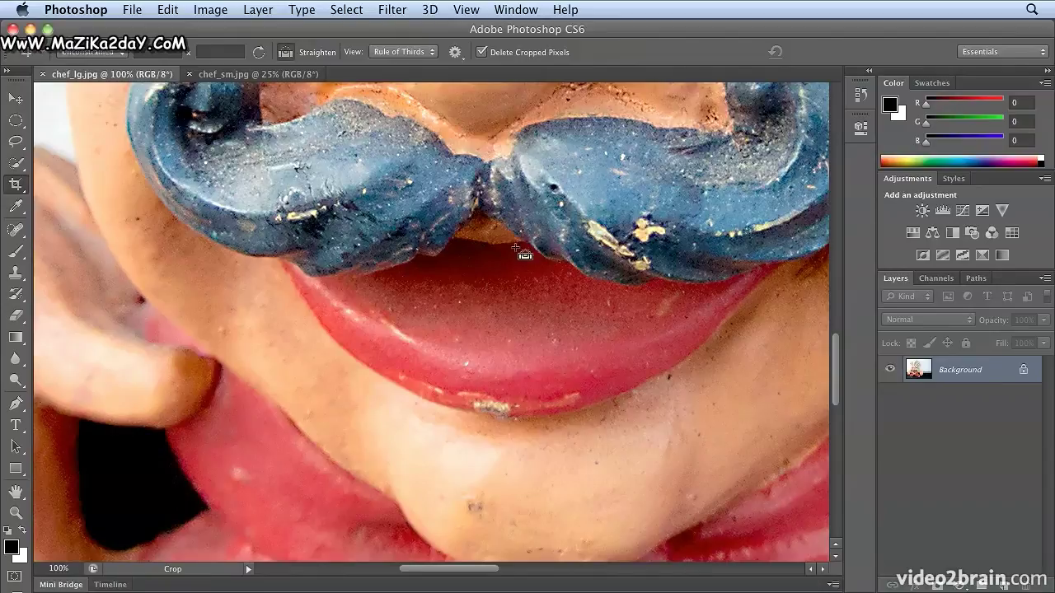
Fit the whole image on screen and hide the slices display
key("super+0")
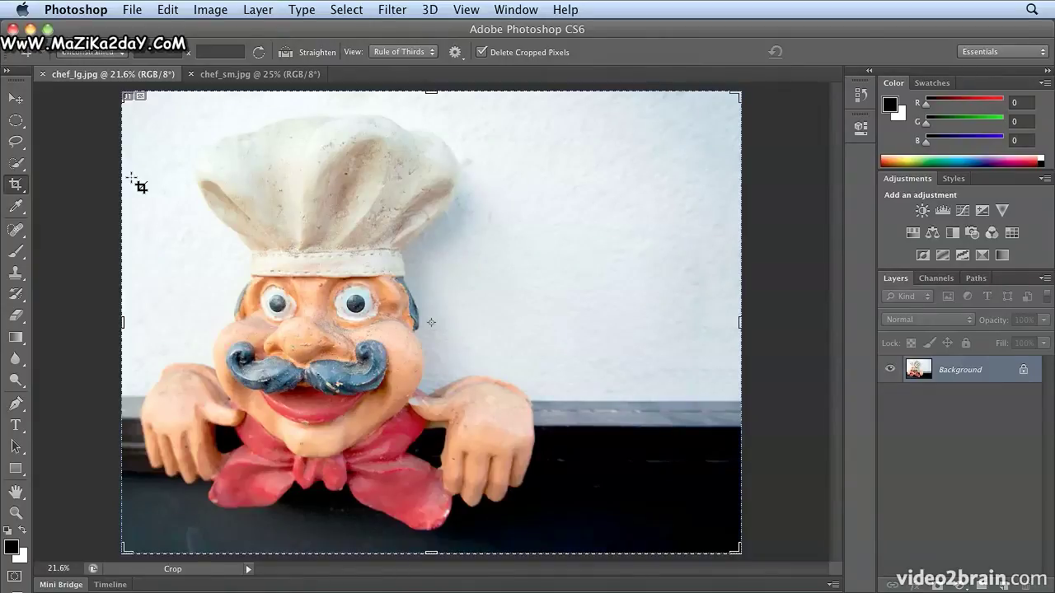
left_click(469, 10)
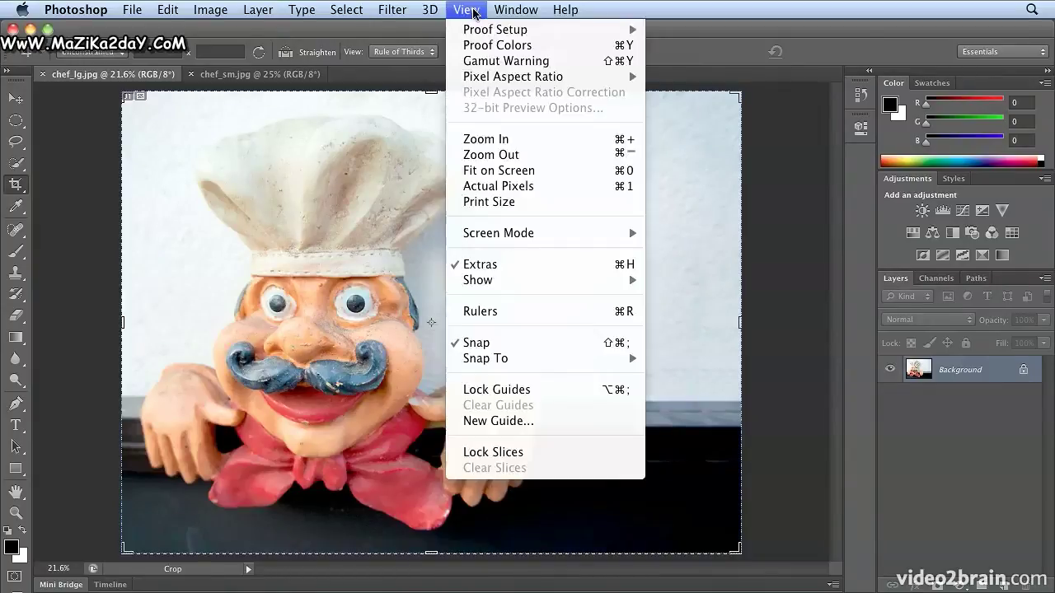
mouse_move(518, 281)
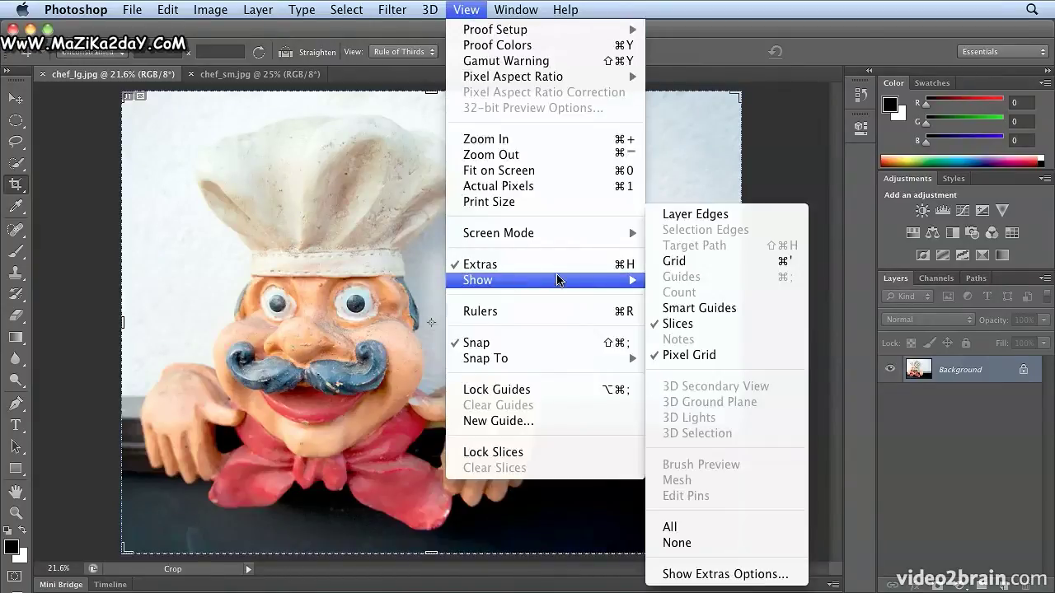
left_click(781, 326)
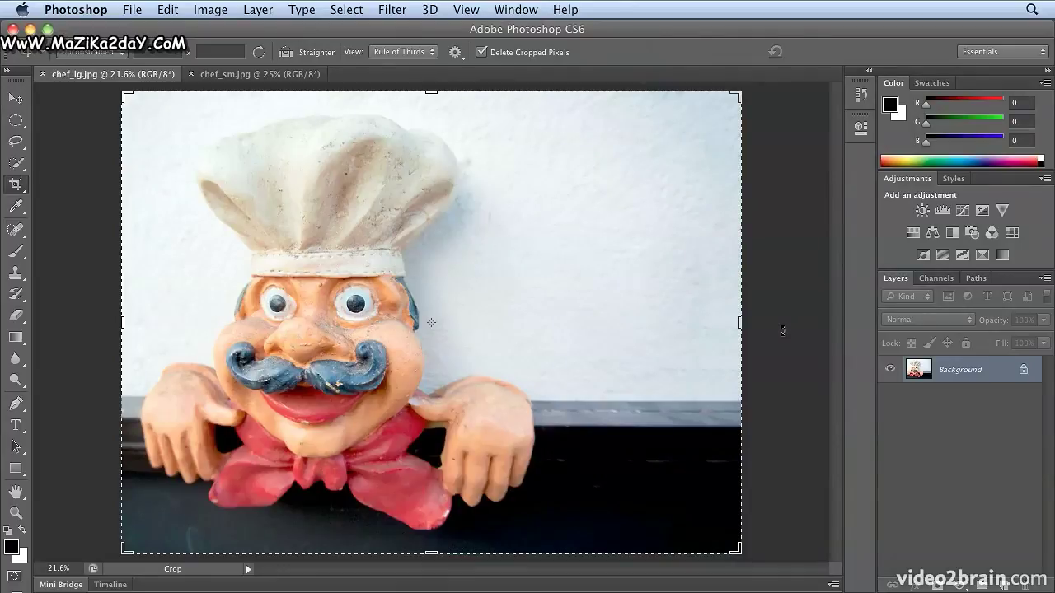
Magnify the area around the chef's eye to about 327% using temporary access to the Zoom tool
key("ctrl+space")
left_click_drag(245, 251, 429, 362)
left_click_drag(216, 270, 338, 404)
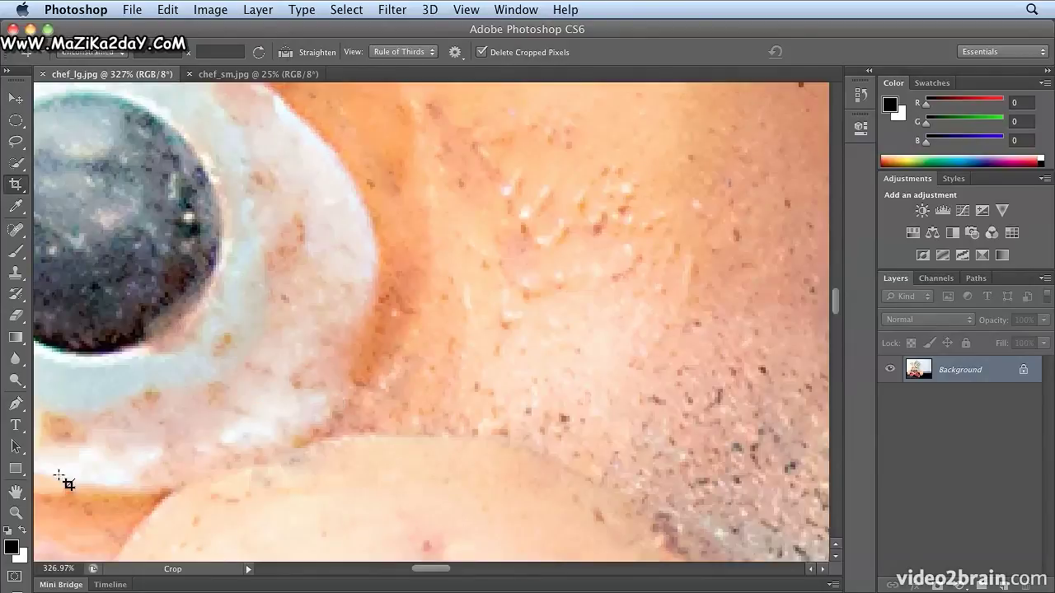
Use the Hand tool's bird's-eye navigation to jump between distant close-up areas of the chef's face and hand
left_click(13, 495)
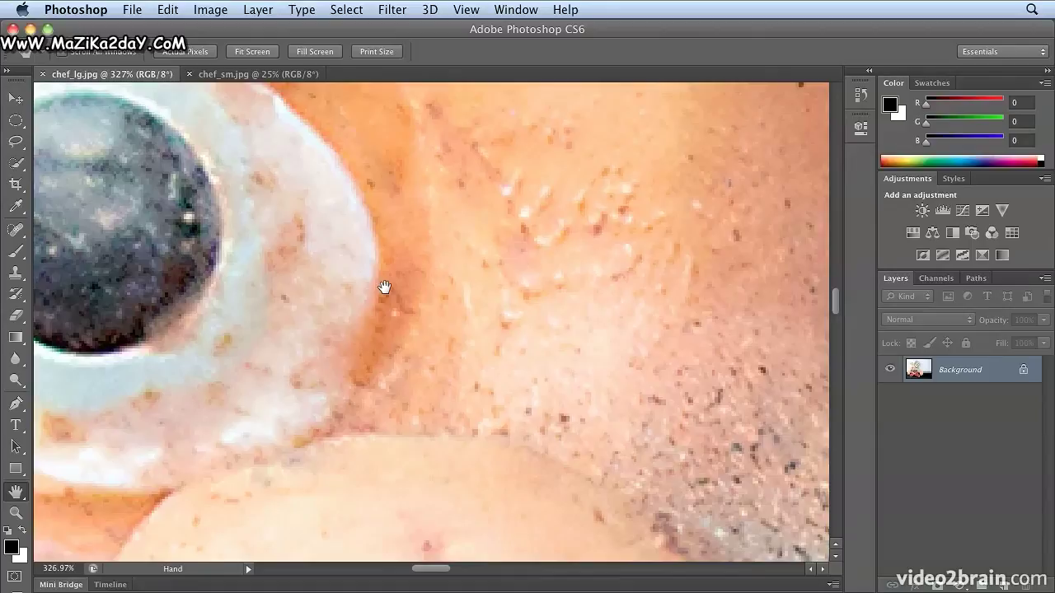
key("h")
left_click_drag(384, 287, 230, 417)
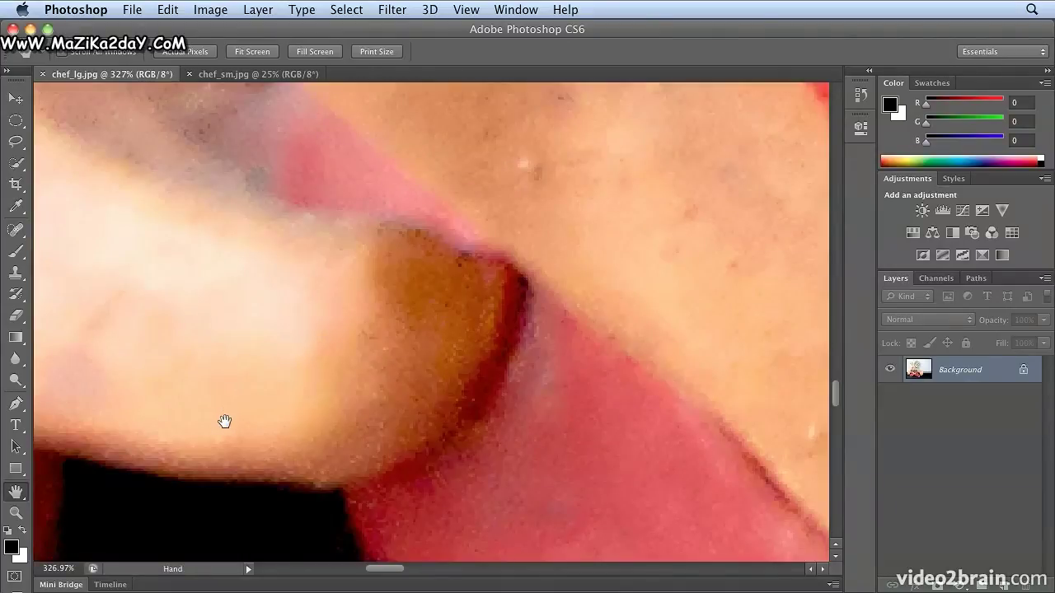
left_click_drag(224, 421, 285, 349)
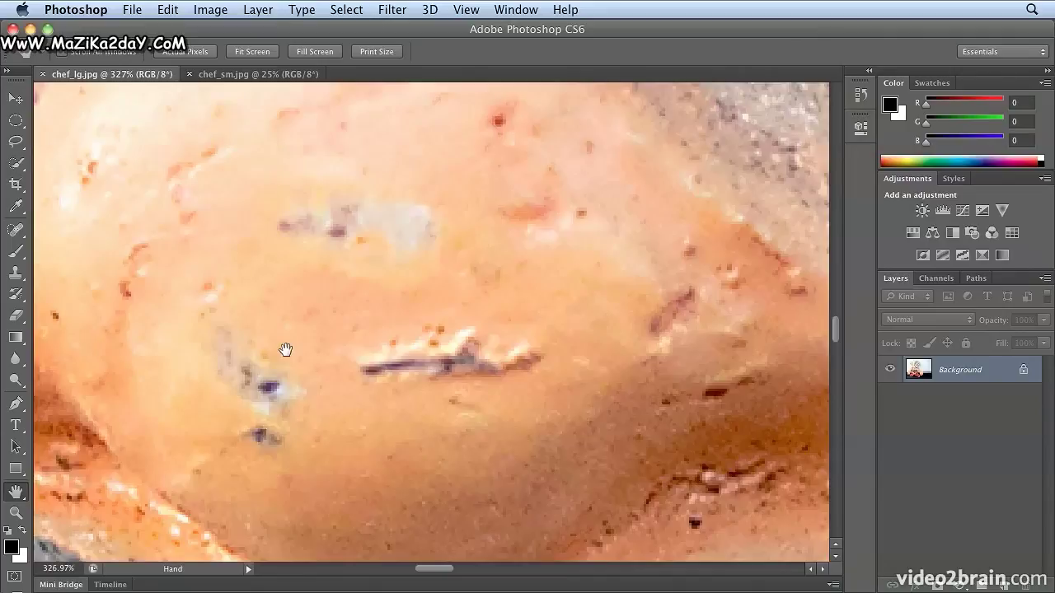
left_click_drag(286, 350, 305, 266)
left_click_drag(319, 400, 404, 415)
left_click_drag(272, 433, 216, 430)
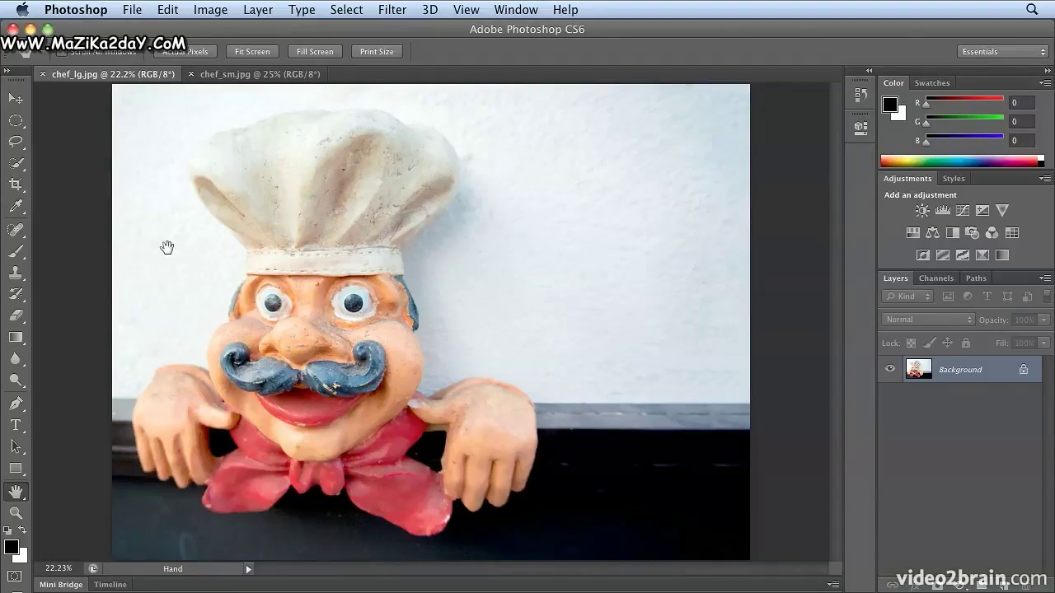
Add a horizontal text layer reading "Chef Tony" on the wall beside the chef's eye
left_click(15, 425)
left_click(170, 313)
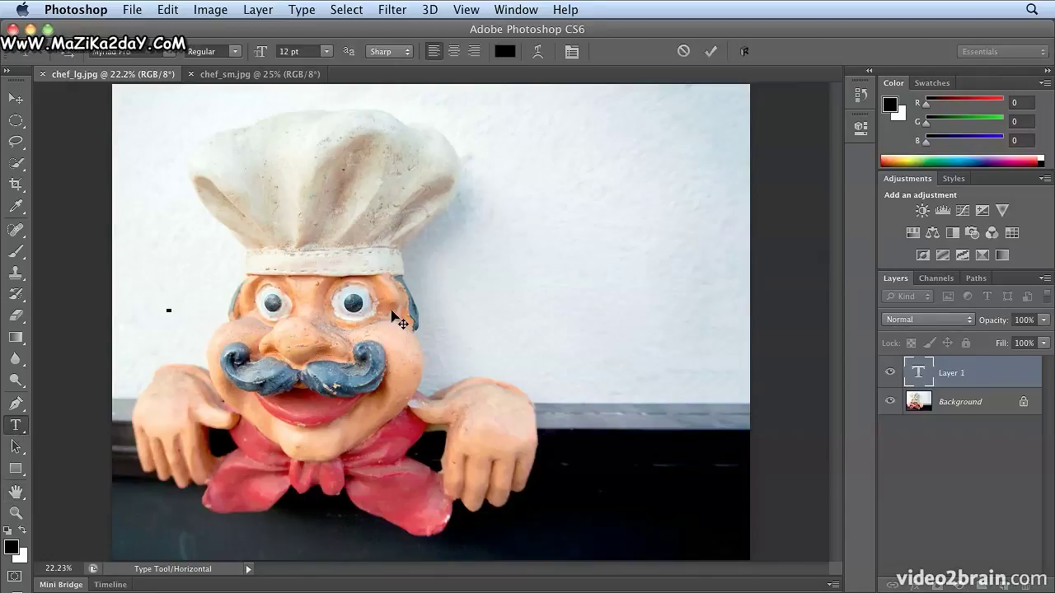
type("Chef Tony")
left_click(15, 99)
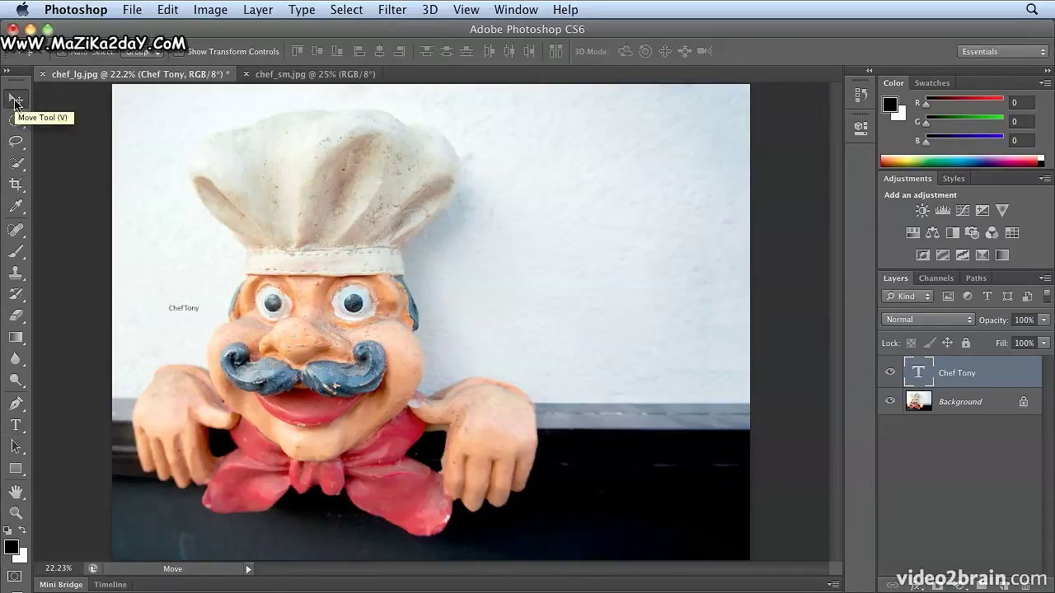
Rotate the Chef Tony text layer 90° counterclockwise
left_click(171, 8)
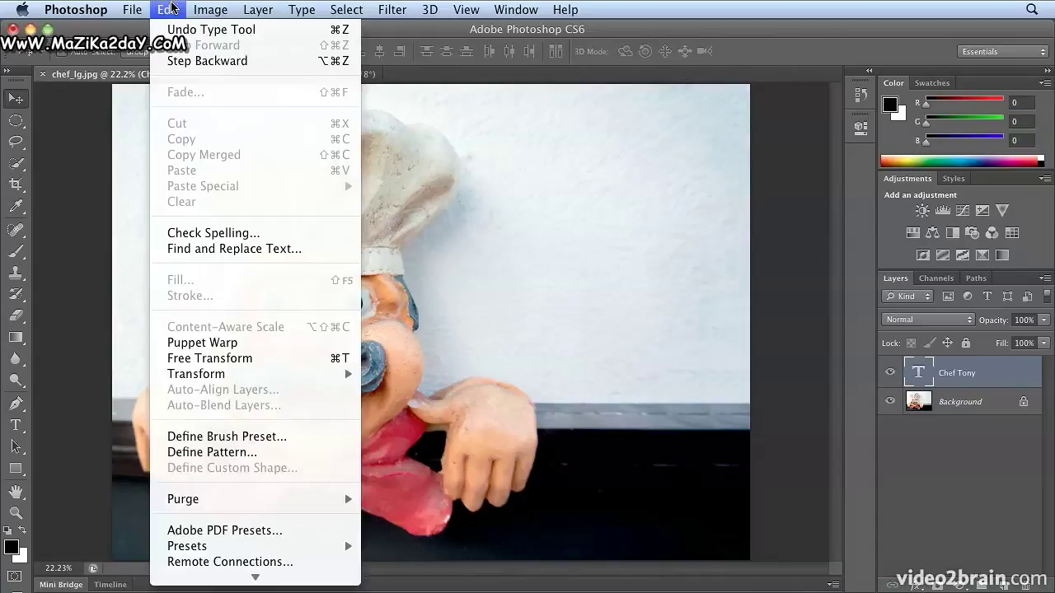
mouse_move(233, 375)
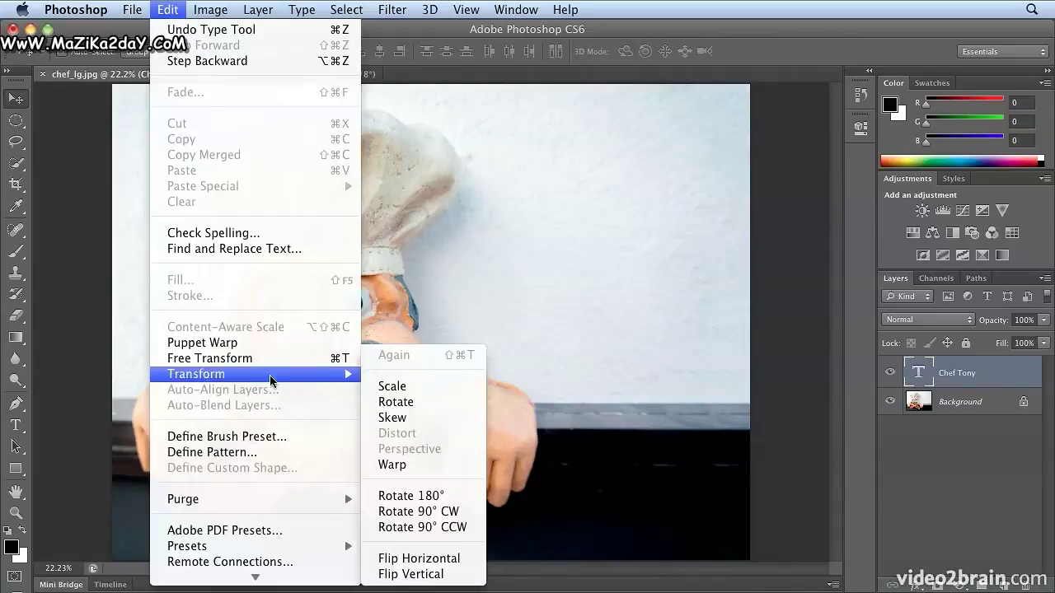
left_click(445, 526)
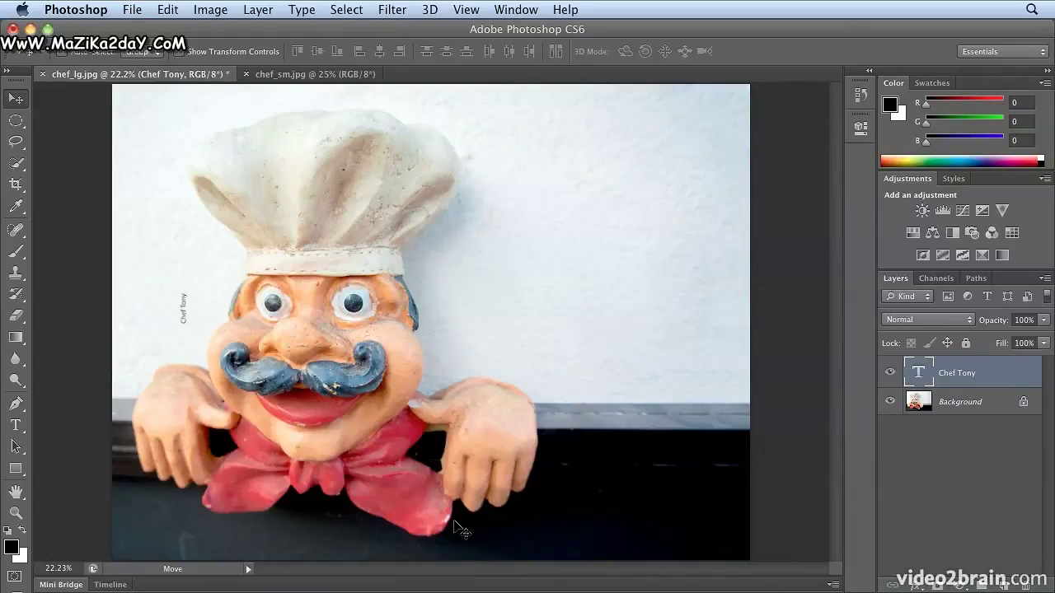
Rotate the canvas view 90° clockwise with the Rotate View tool so the sideways text reads horizontally
left_click(17, 493)
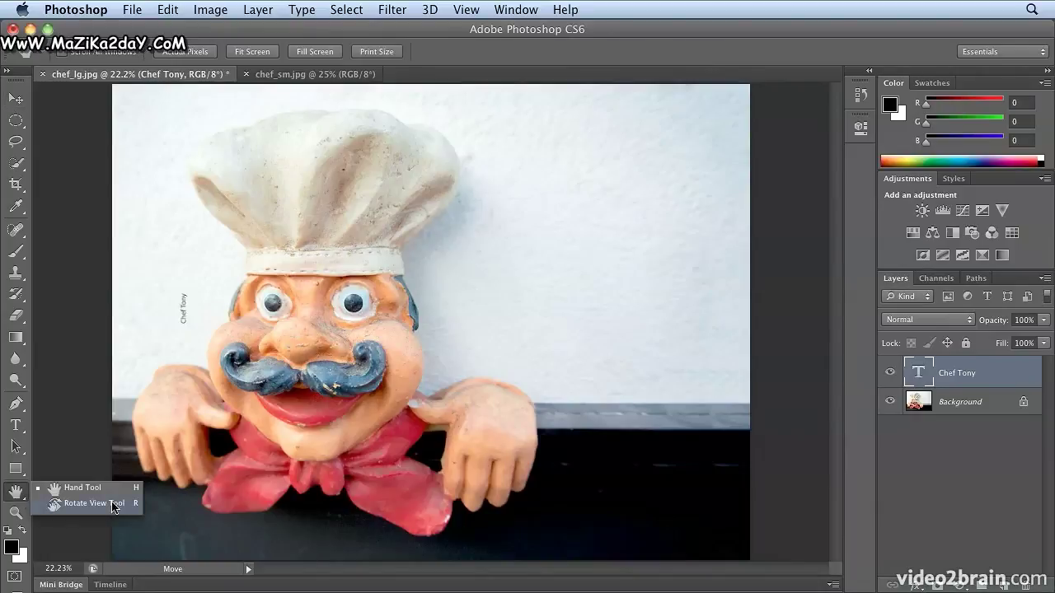
left_click(112, 506)
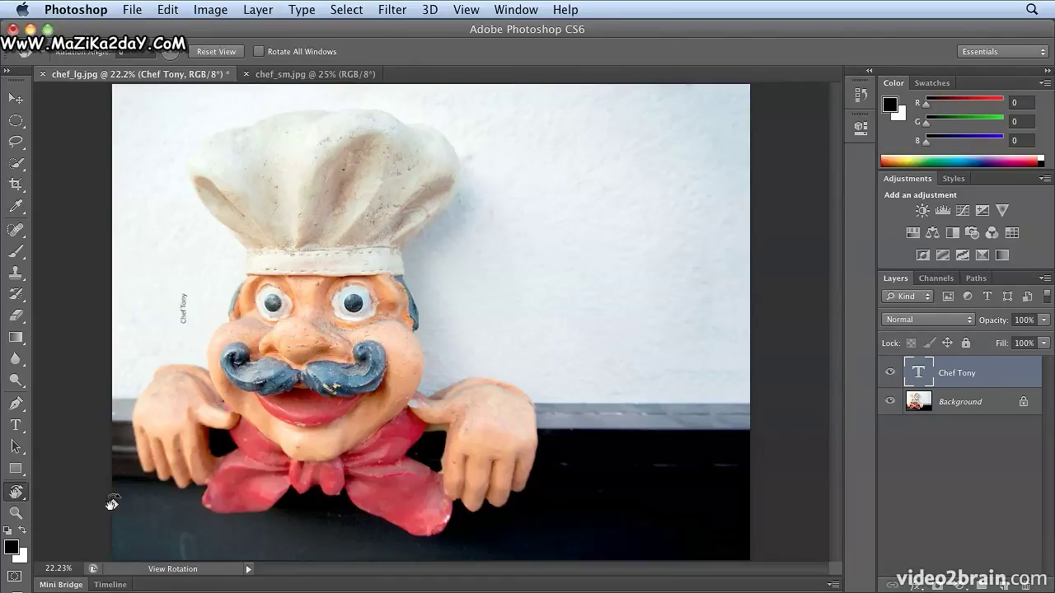
left_click_drag(240, 265, 474, 422)
key("space")
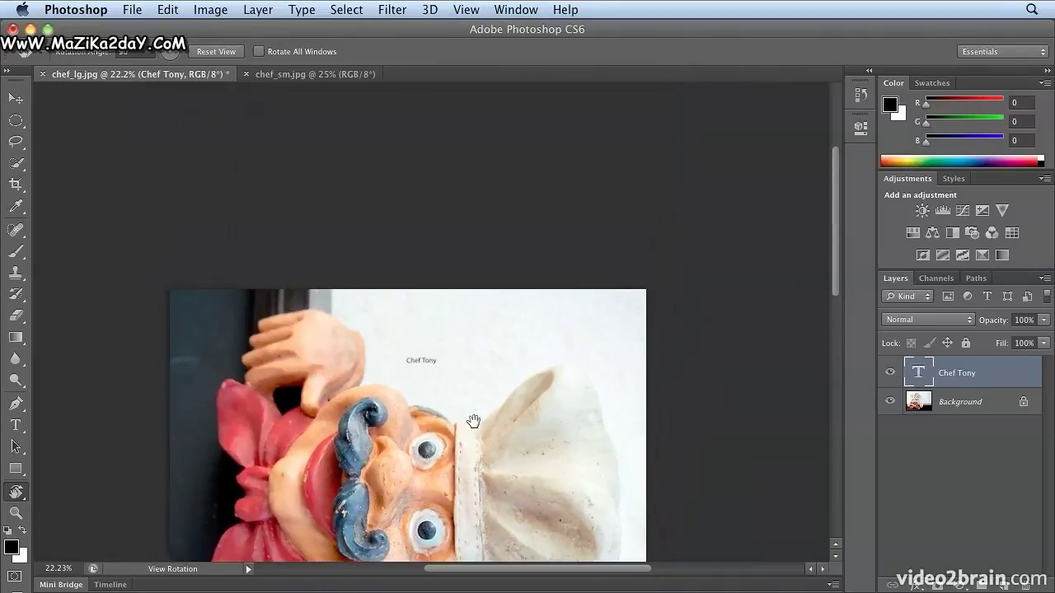
left_click_drag(529, 381, 454, 433)
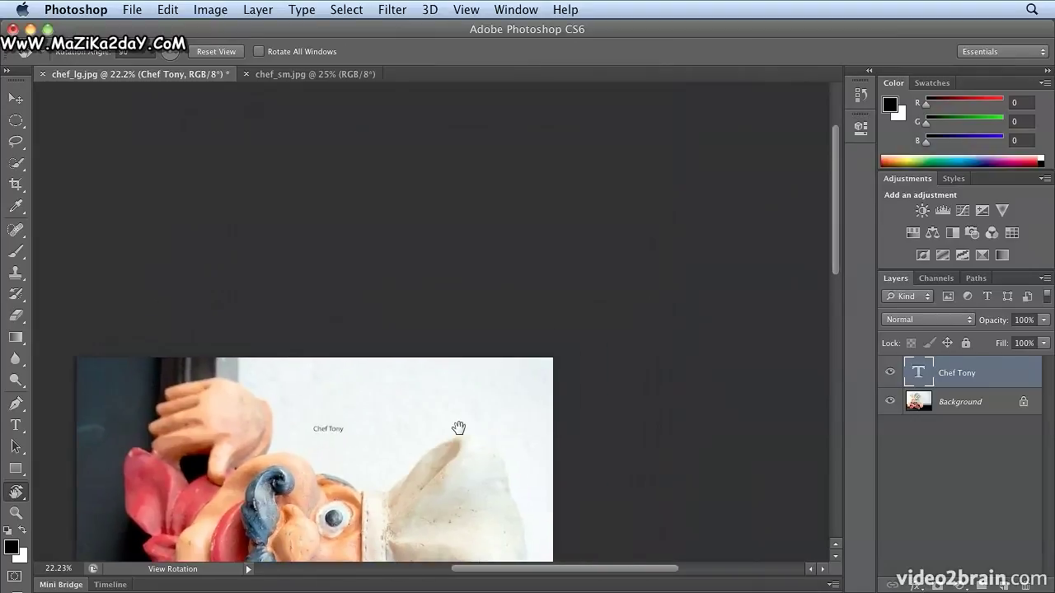
Enlarge the view to 100% around the text and replace "Tony" with "Bob"
key("super+equal")
key("super+equal")
key("super+equal")
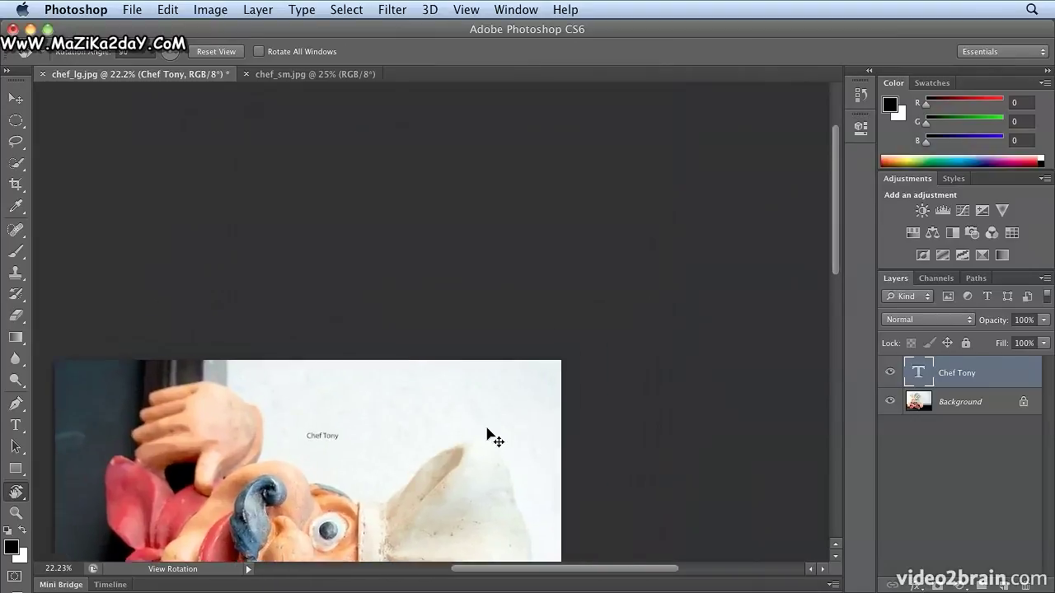
left_click_drag(453, 491, 556, 227)
key("super+equal")
key("super+equal")
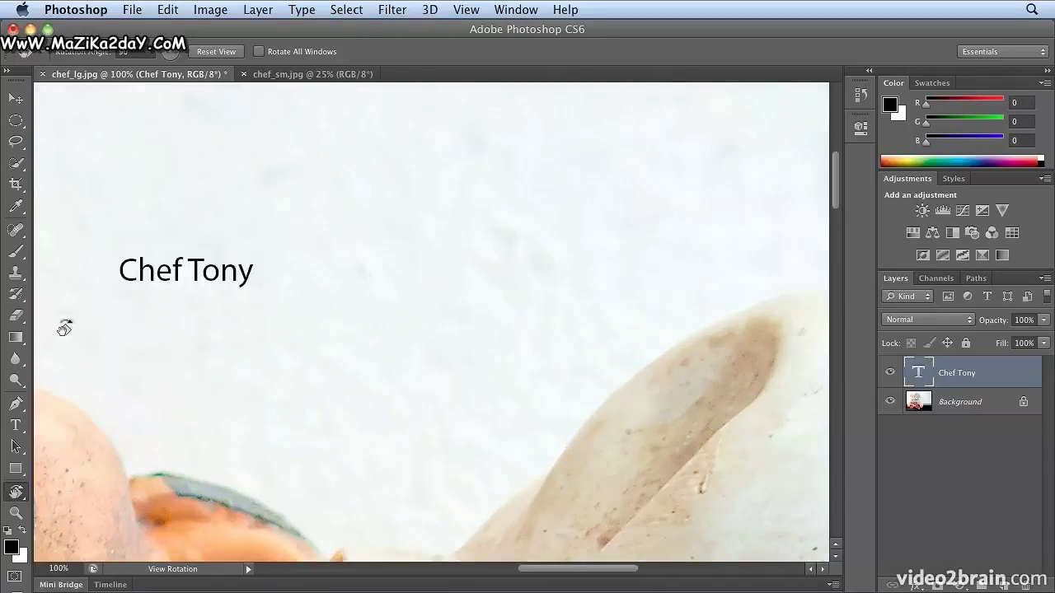
left_click(15, 425)
triple_click(125, 266)
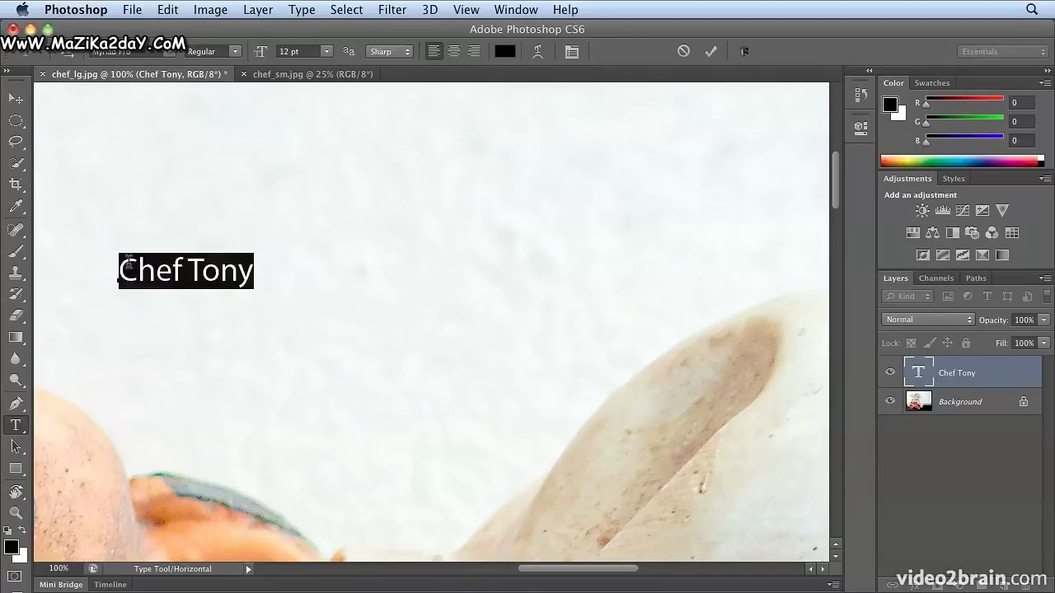
double_click(221, 266)
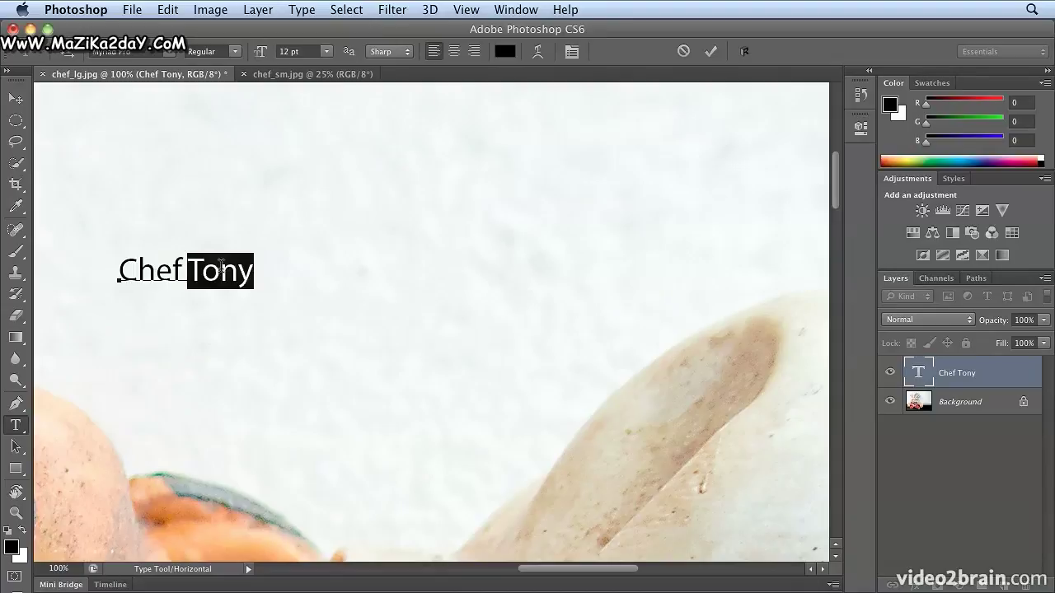
type("Bob")
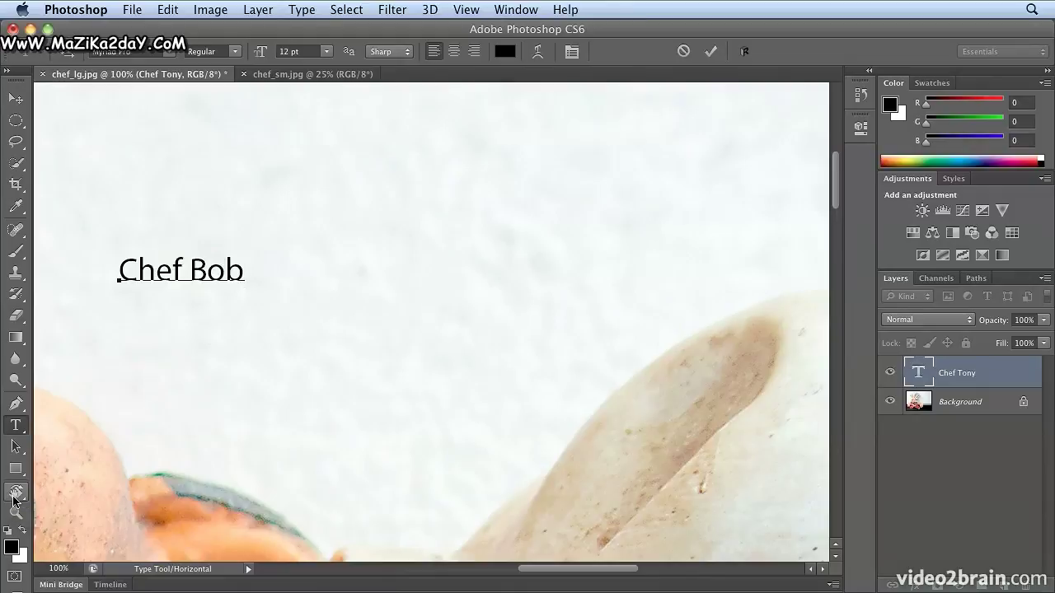
Reset the view rotation and move the Chef Bob text down beside the chef's cheek, just above the hand
left_click(15, 497)
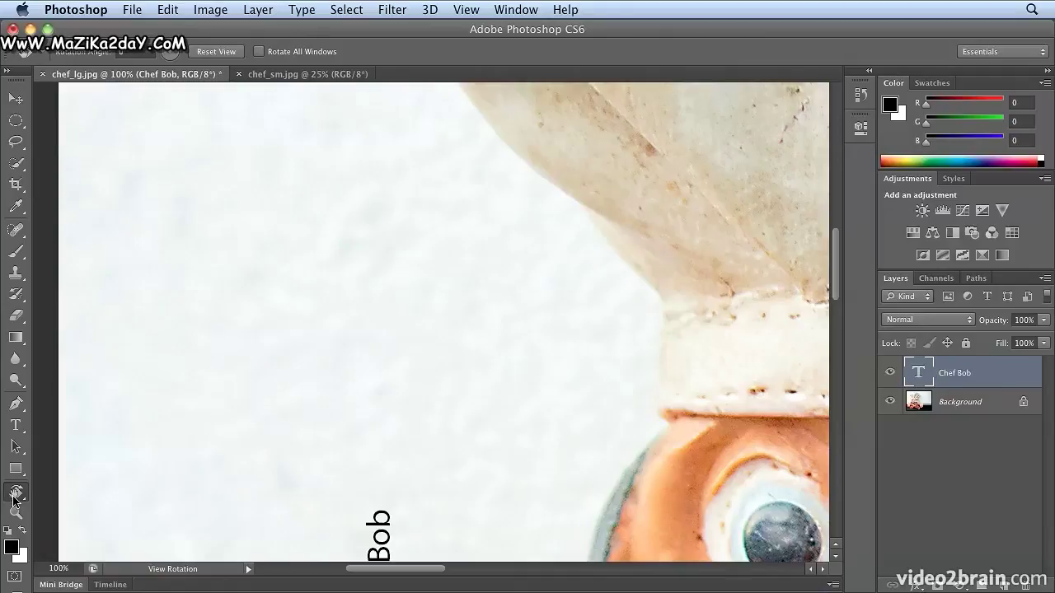
key("super+0")
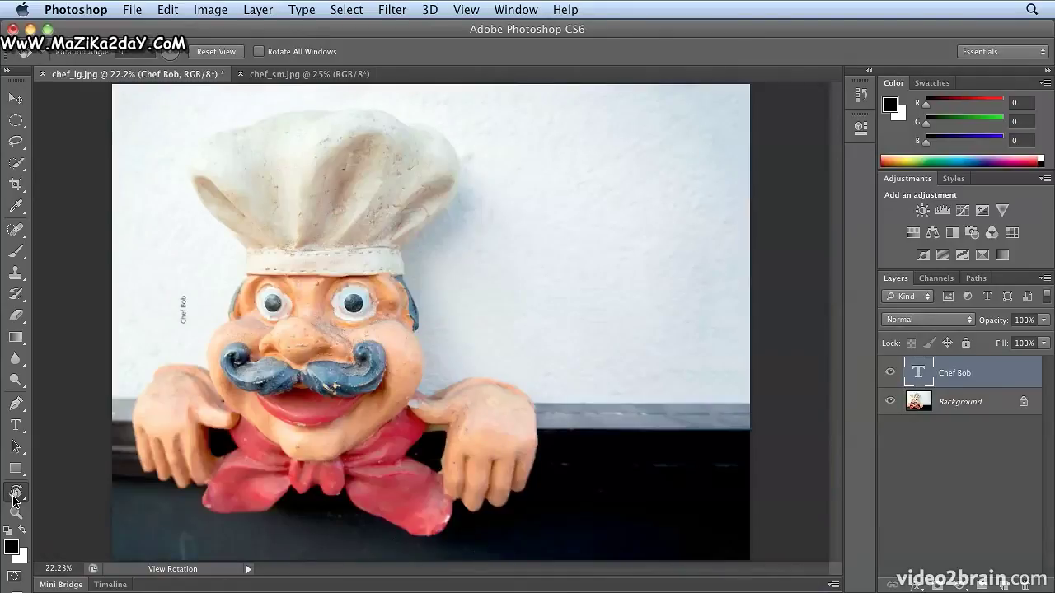
left_click(15, 97)
left_click_drag(183, 317, 201, 356)
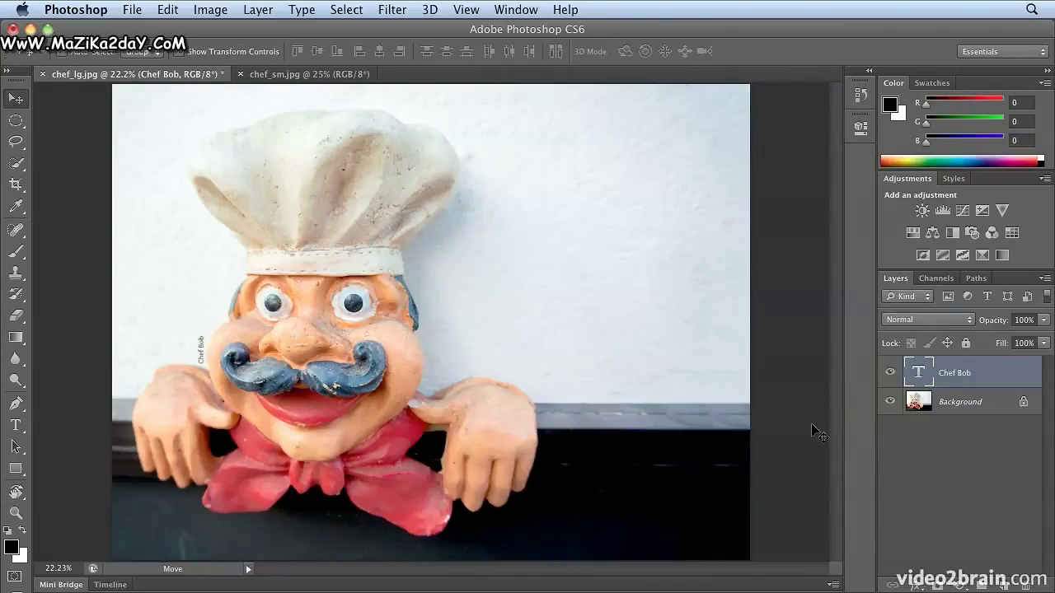
Select the whole Chef Bob text and set its font size to 72 pt
key("t")
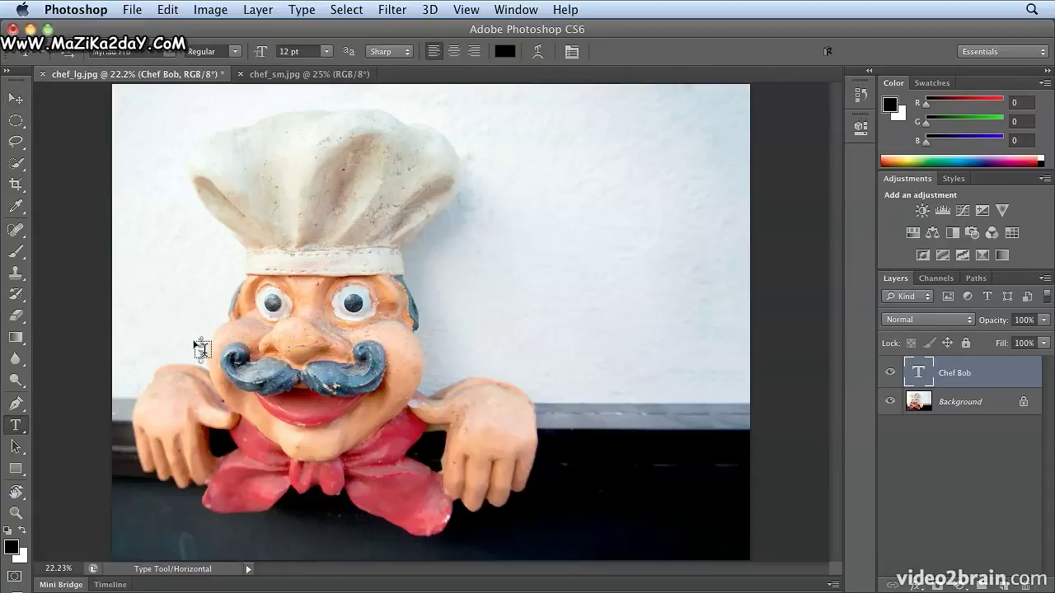
triple_click(200, 339)
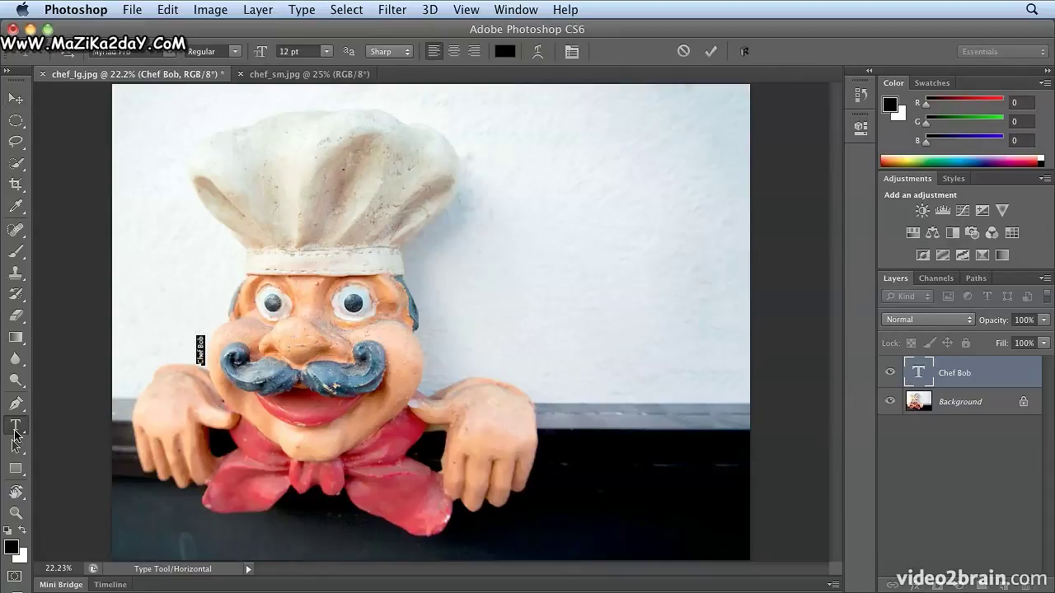
left_click(326, 51)
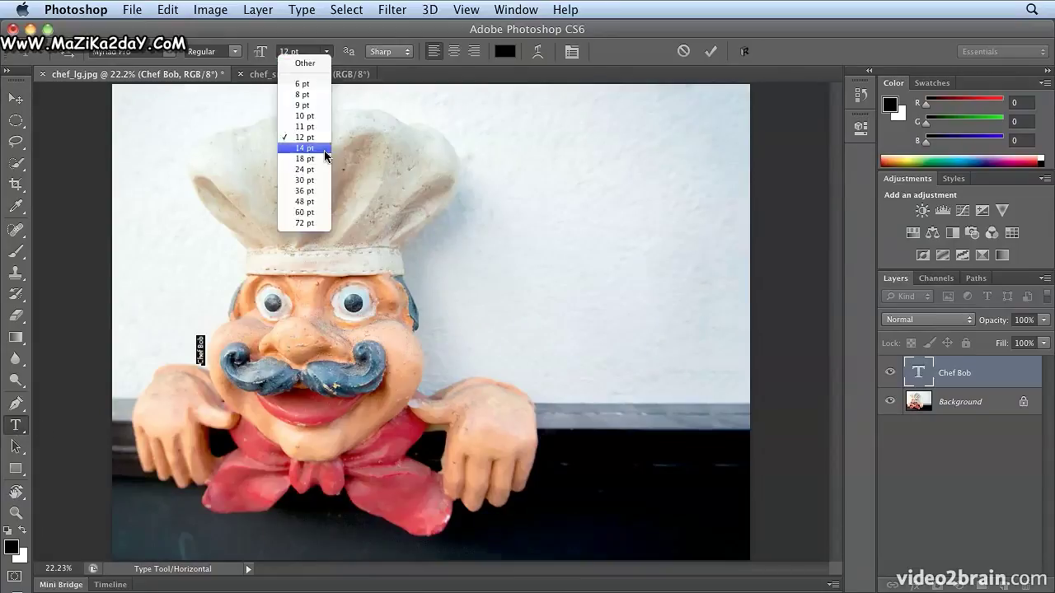
left_click(323, 222)
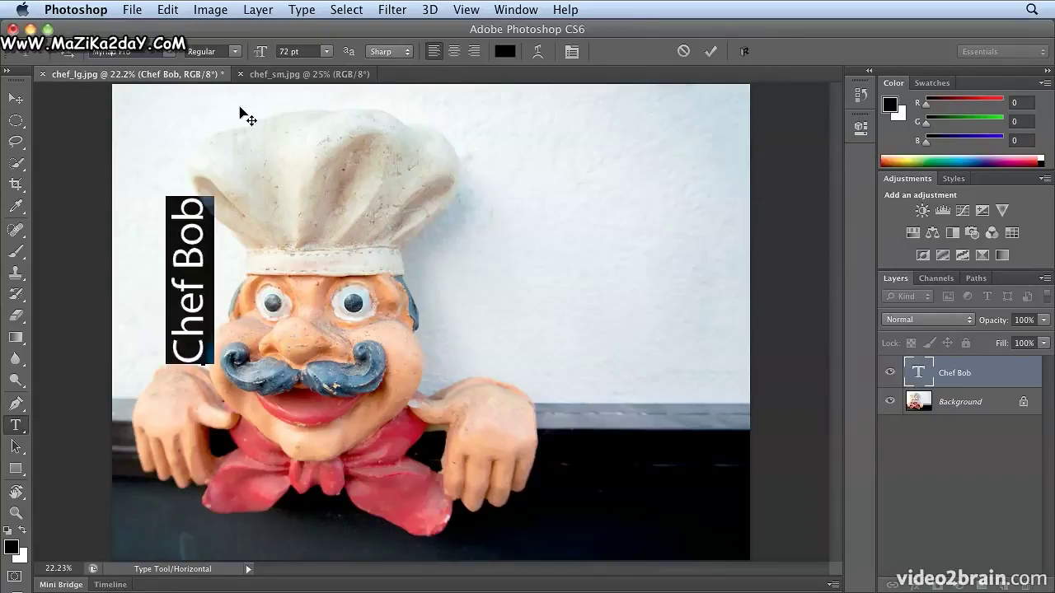
Preview successive typefaces on the selected Chef Bob text, going backward through the font list to Arial Rounded
key("Up")
key("Up")
key("Up")
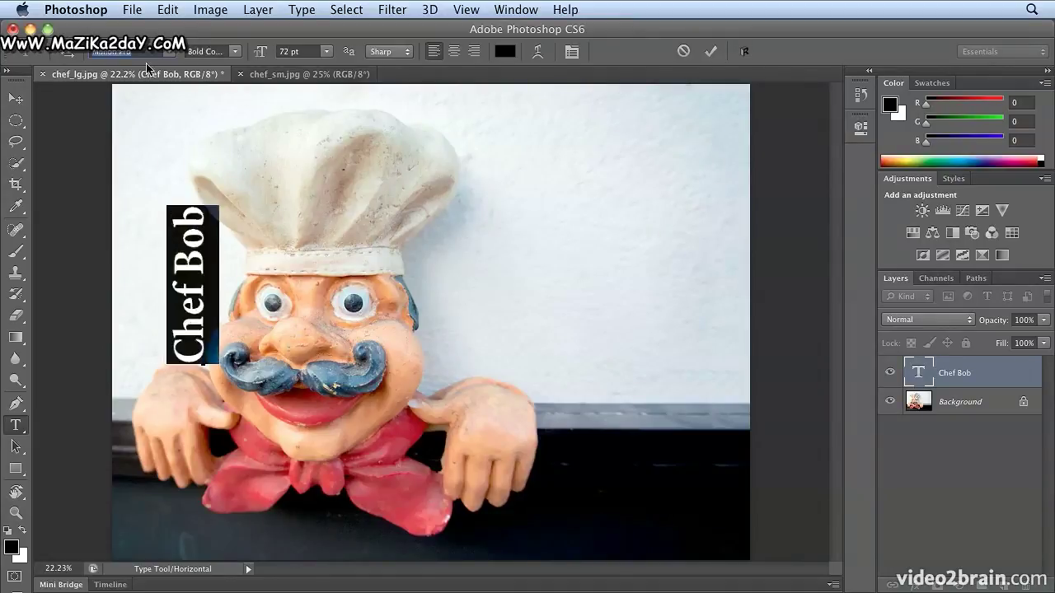
key("Up")
key("Up")
key("Up")
key("Up")
key("Up")
key("Up")
key("Up")
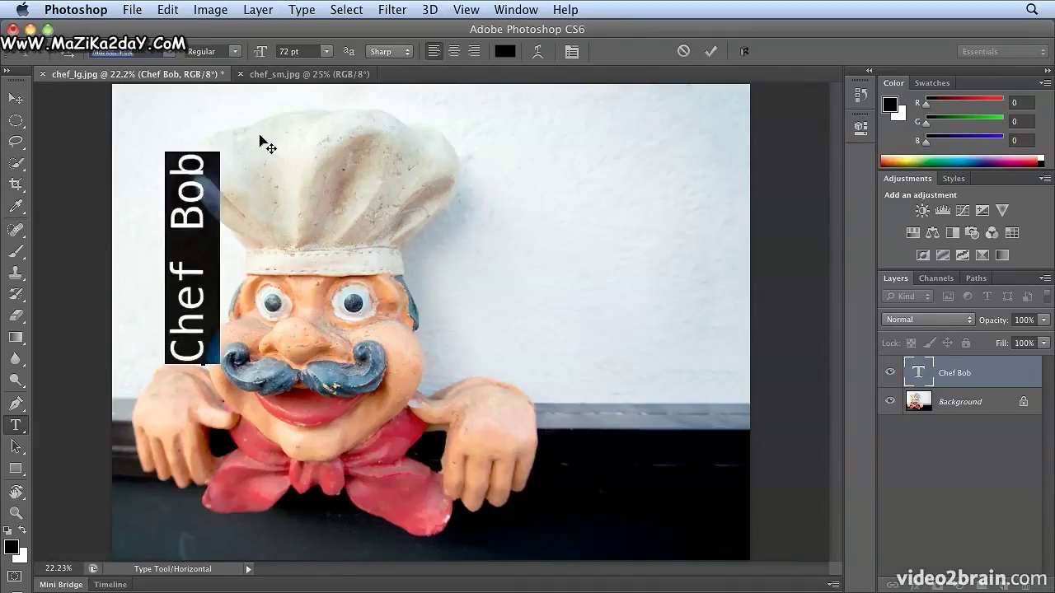
key("Up")
key("Up")
key("Up")
key("Up")
key("Up")
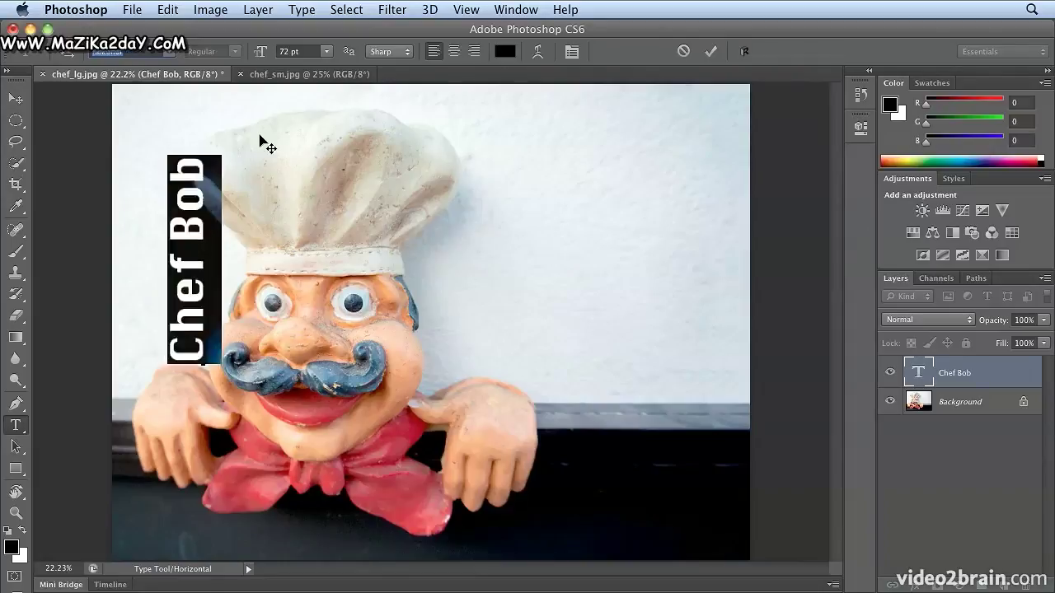
key("Up")
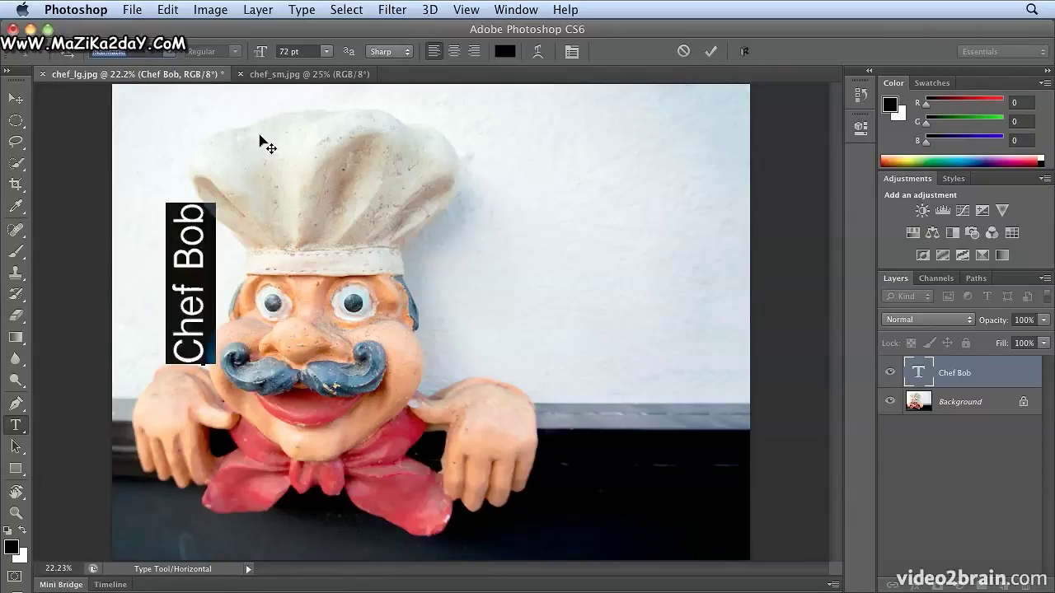
key("Down")
key("Up")
key("Up")
key("Up")
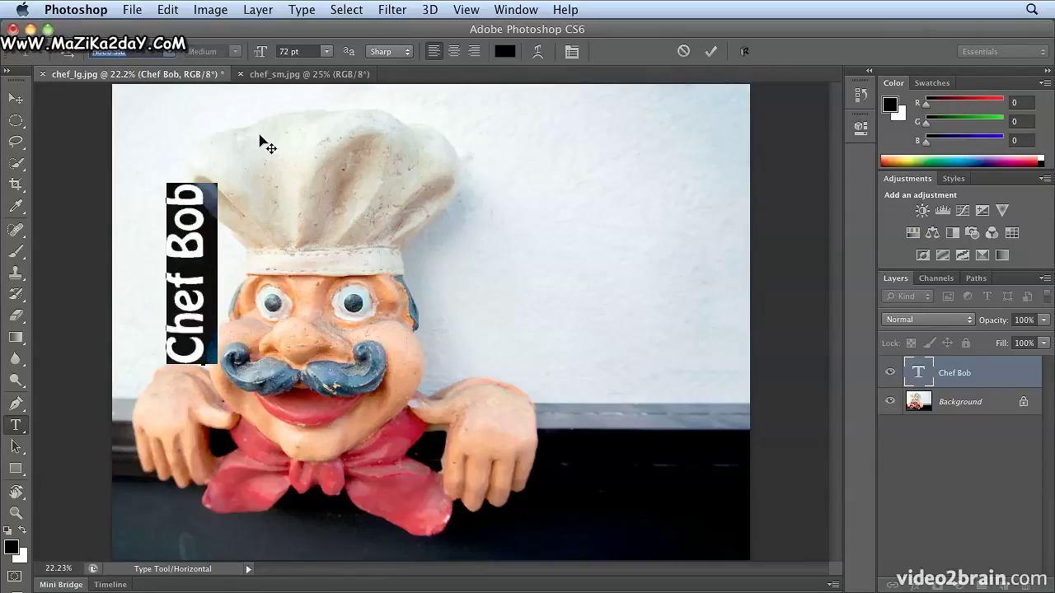
key("Up")
key("Up")
key("Up")
key("Up")
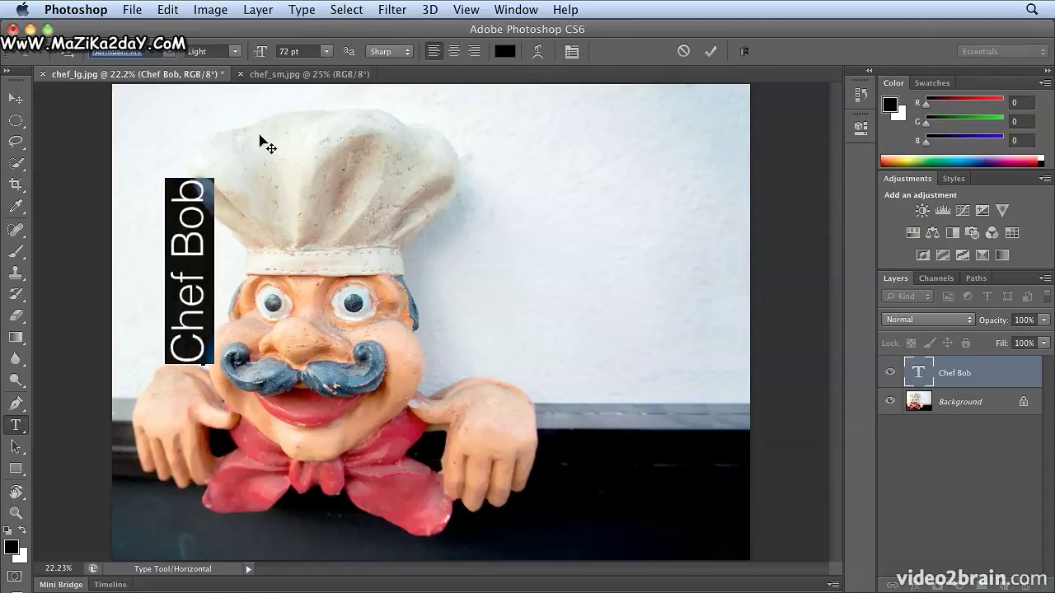
key("Up")
key("Up")
key("Up")
key("Up")
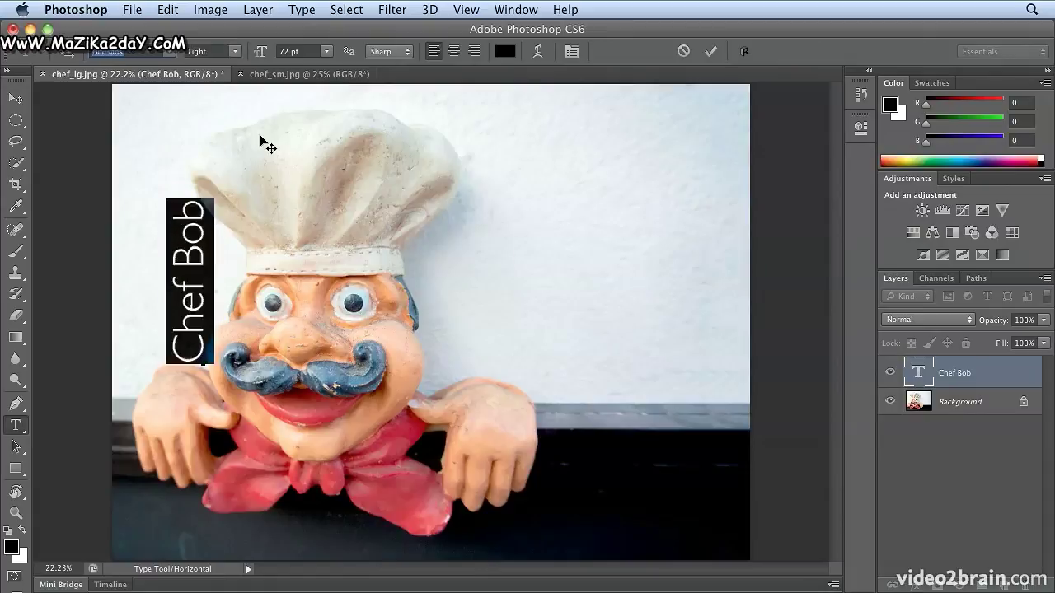
key("Up")
key("Up")
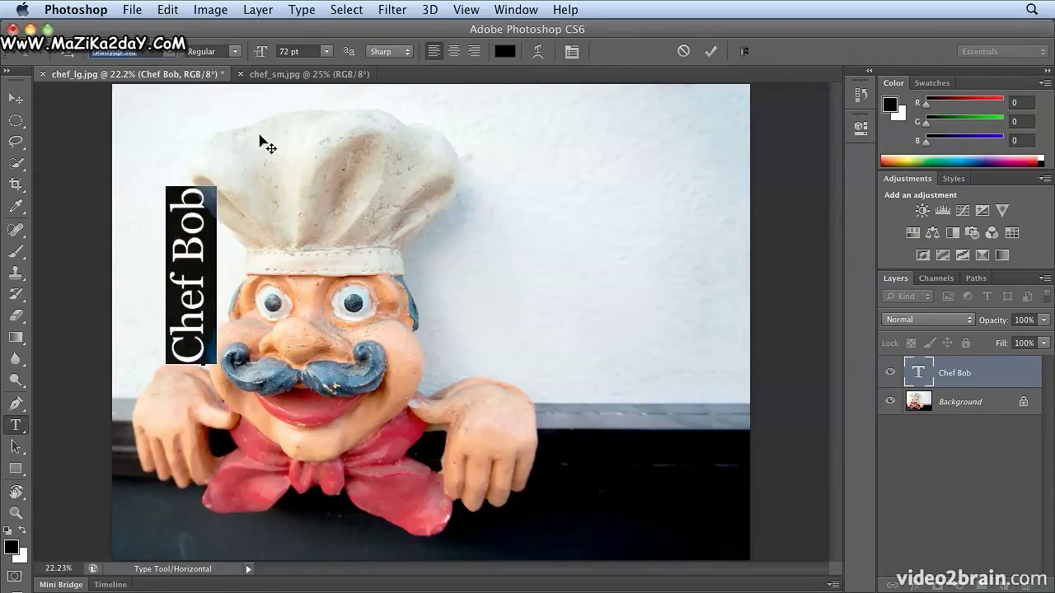
key("Up")
key("Up")
key("Up")
key("Up")
key("Up")
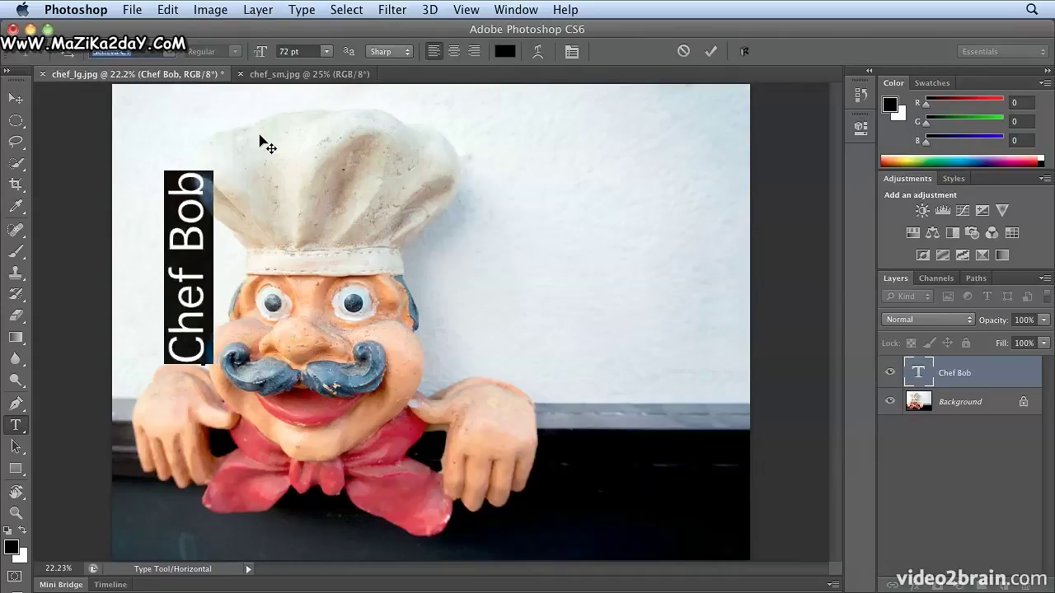
key("Up")
key("Up")
key("Up")
key("Up")
key("Up")
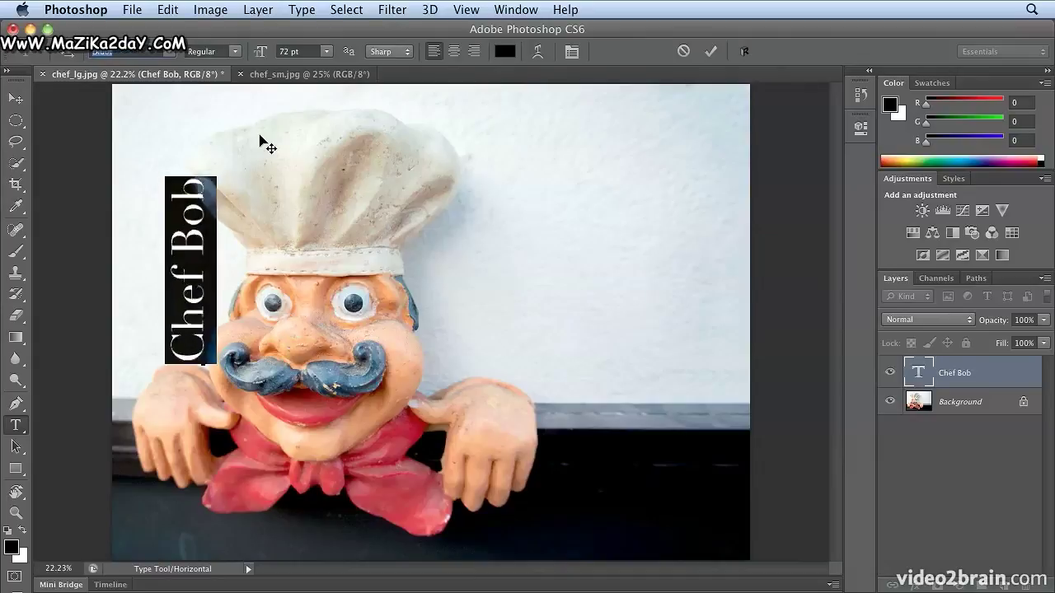
key("Up")
key("Up")
key("Up")
key("Up")
key("Up")
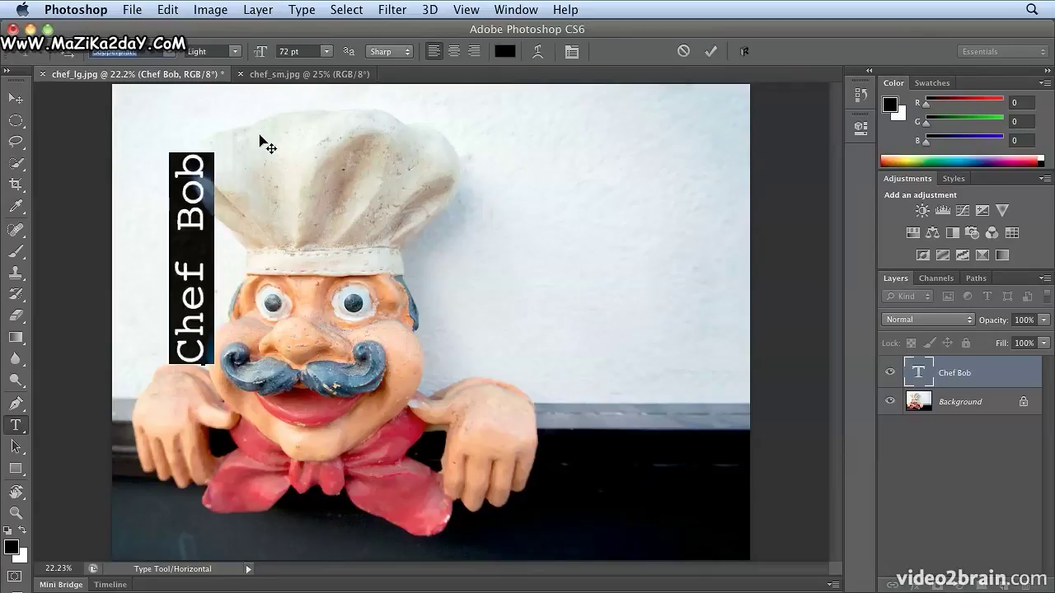
key("Up")
key("Up")
key("Up")
key("Up")
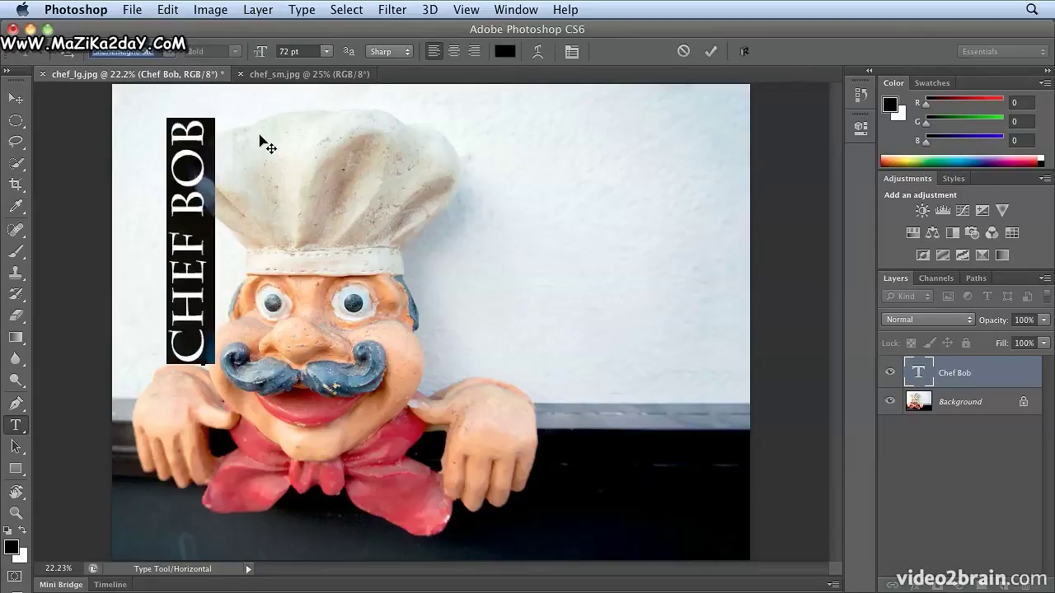
key("Up")
key("Up")
key("Up")
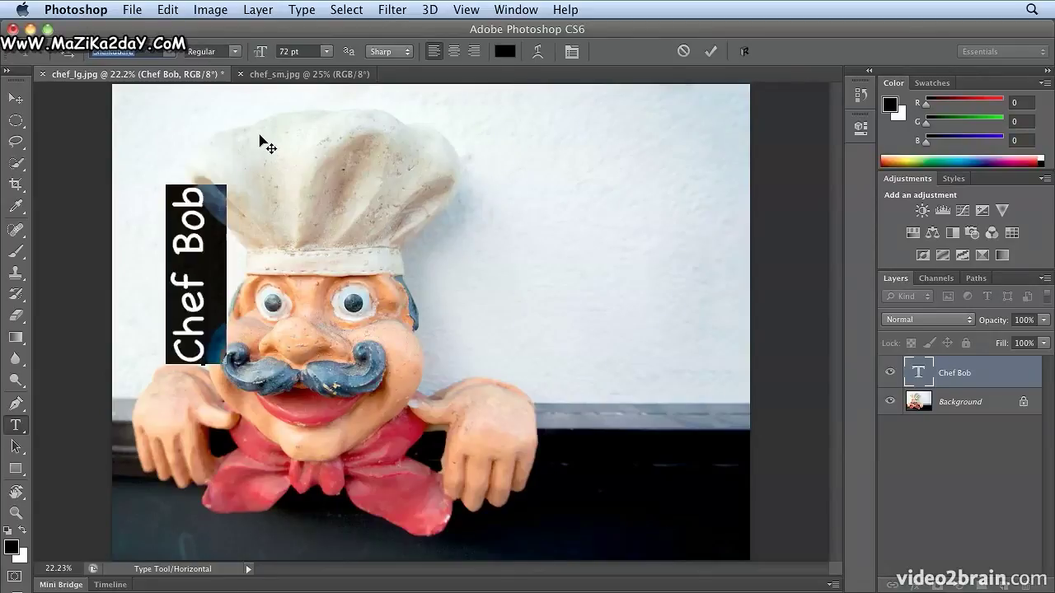
key("Up")
key("Up")
key("Up")
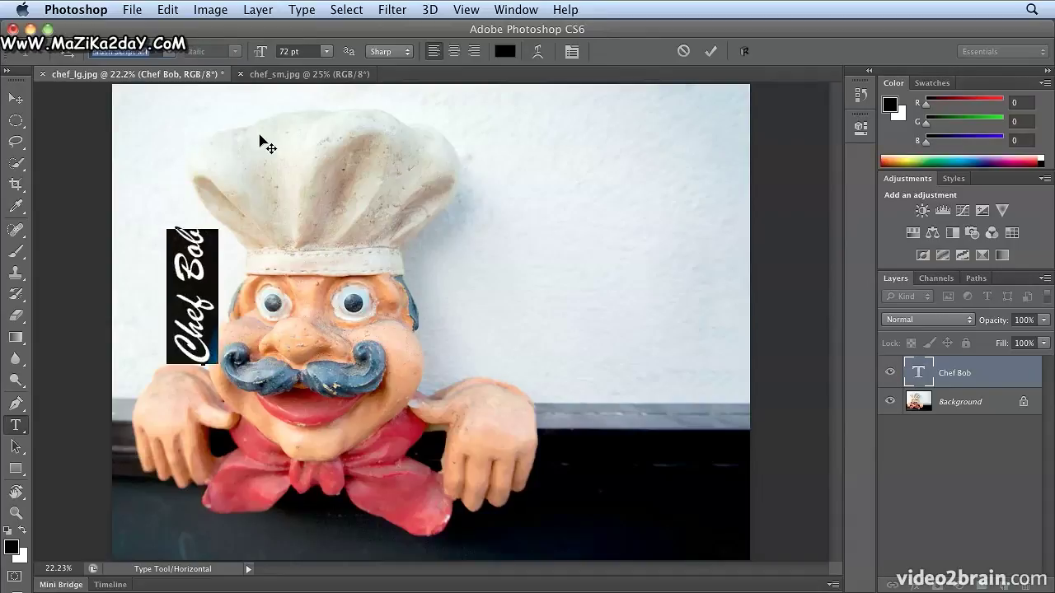
key("Up")
key("Up")
key("Up")
key("Up")
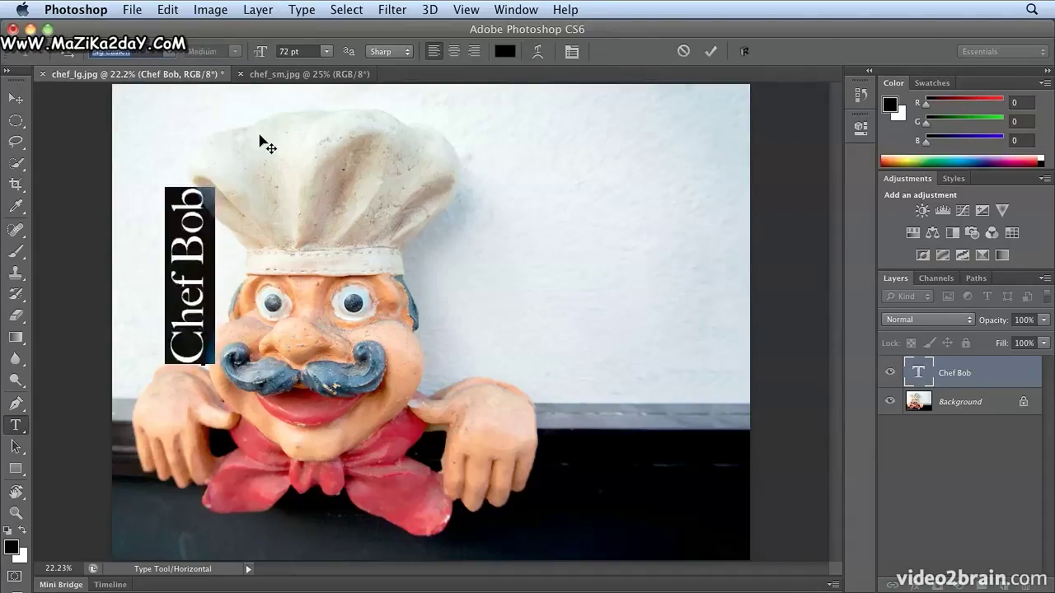
key("Up")
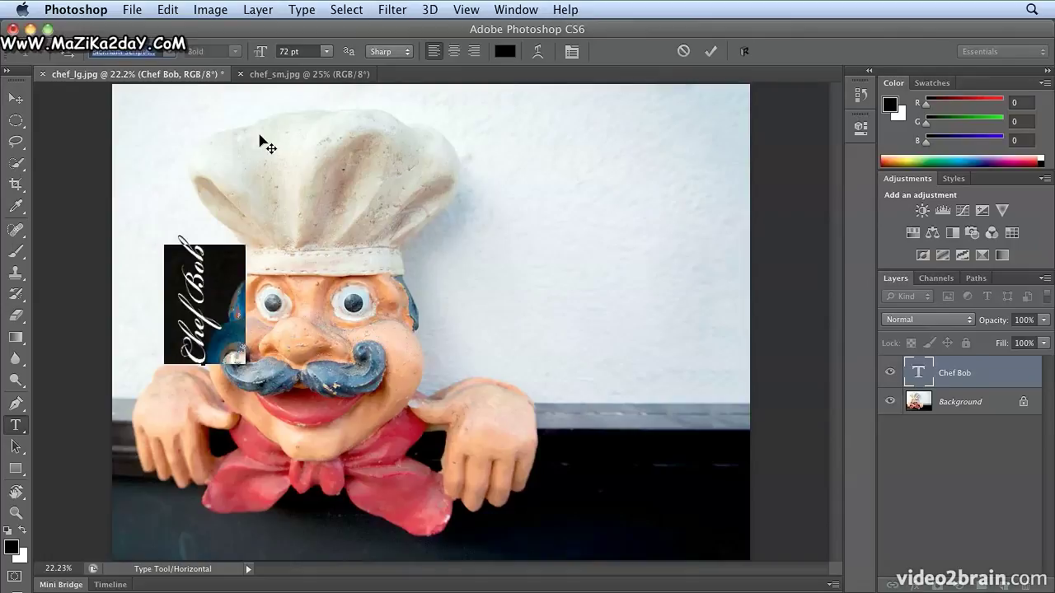
key("Up")
key("Up")
key("Up")
key("Up")
key("Up")
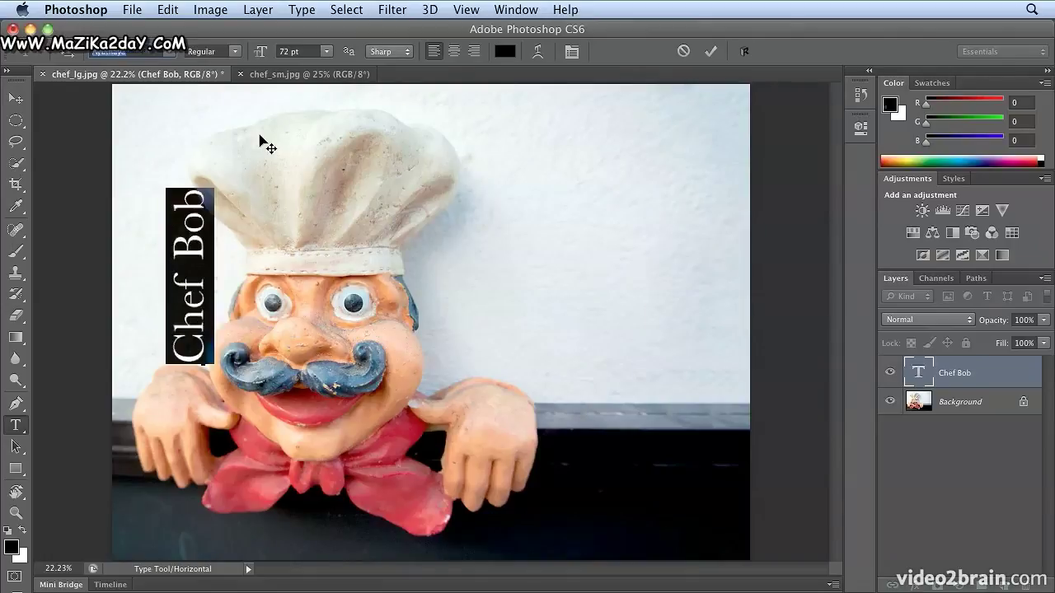
key("Up")
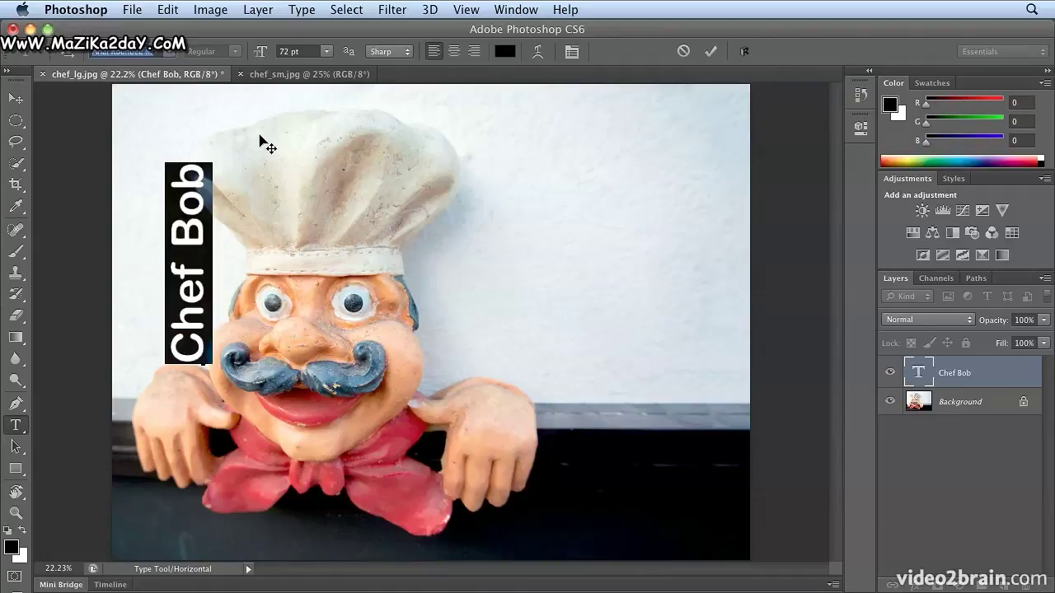
Commit the Chef Bob text and move it outward from the chef's hat and cheek onto the clear white wall
left_click(15, 98)
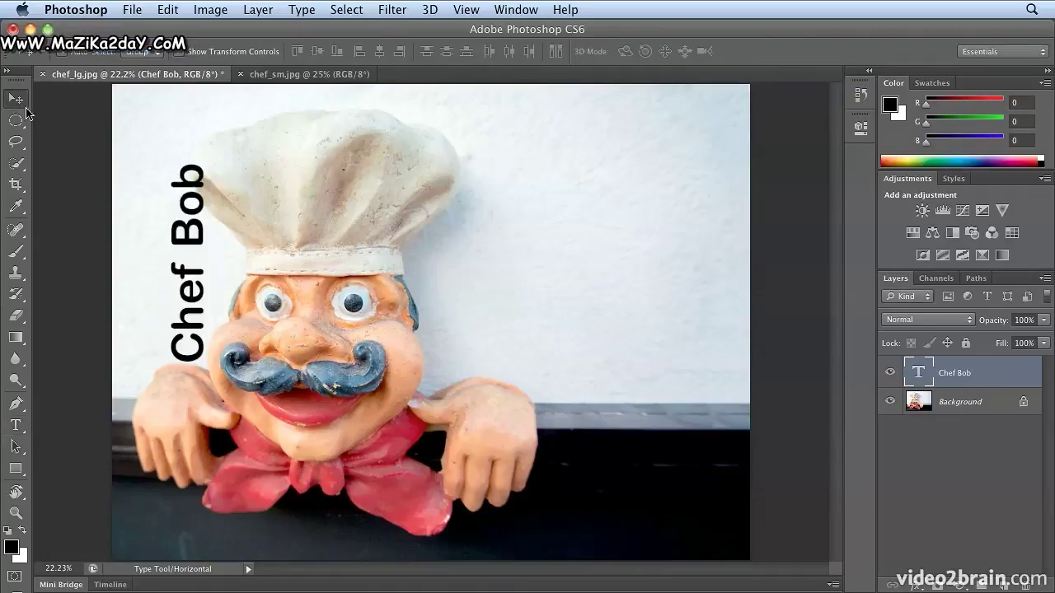
left_click_drag(201, 344, 174, 345)
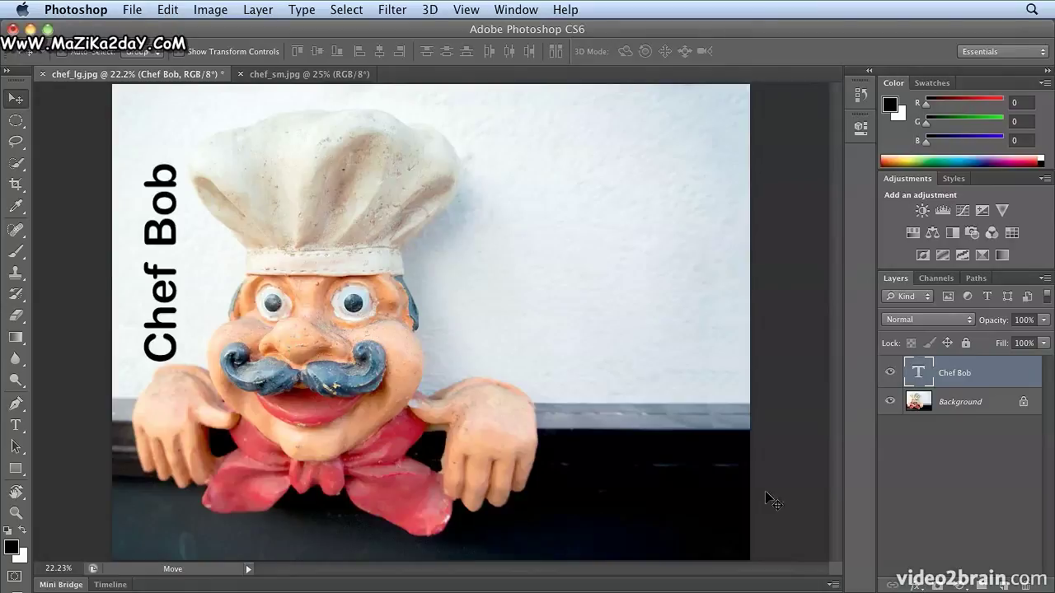
Choose the Hand tool in place of the Rotate View tool
left_click(16, 492)
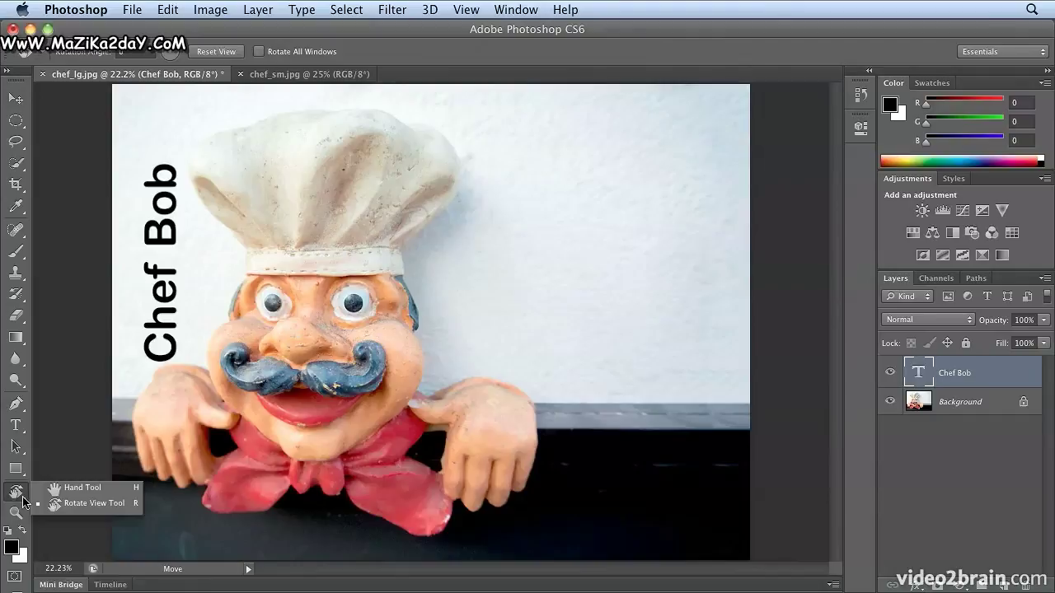
left_click(83, 488)
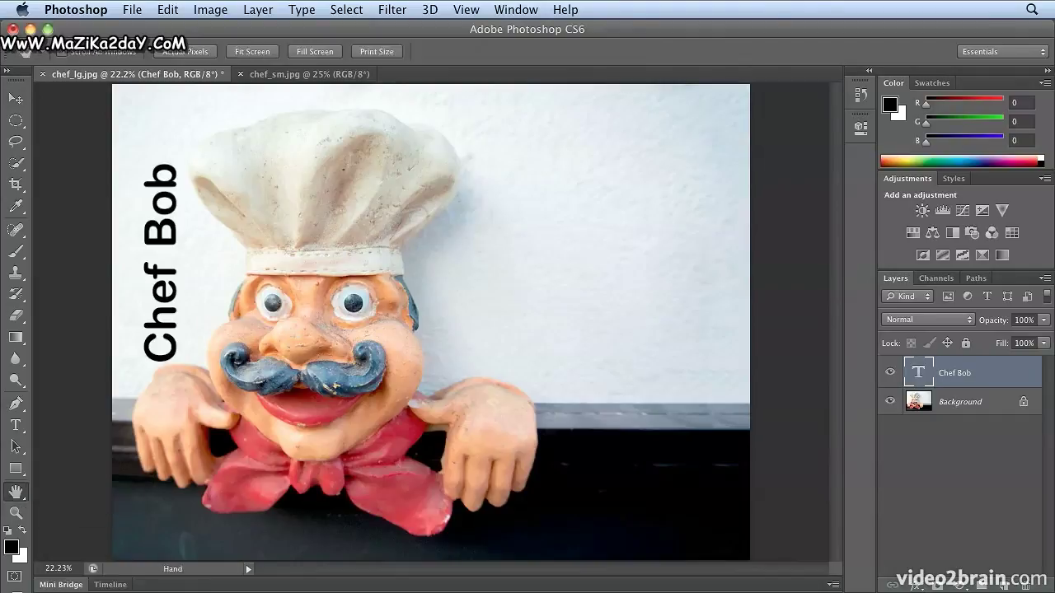